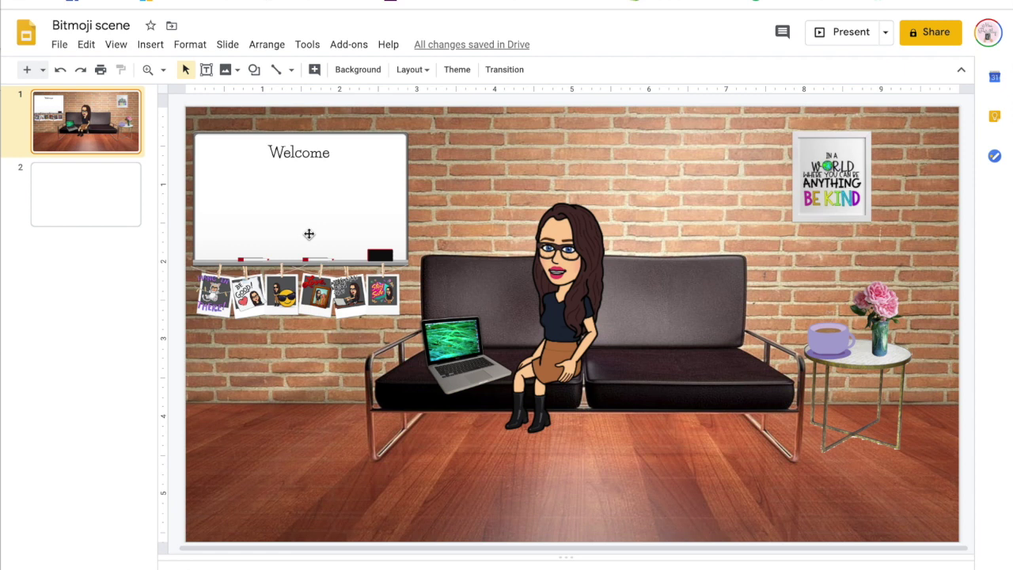
On the blank second slide, start choosing an image for the slide background.
{"action": "left_click", "coordinate": [119, 215]}
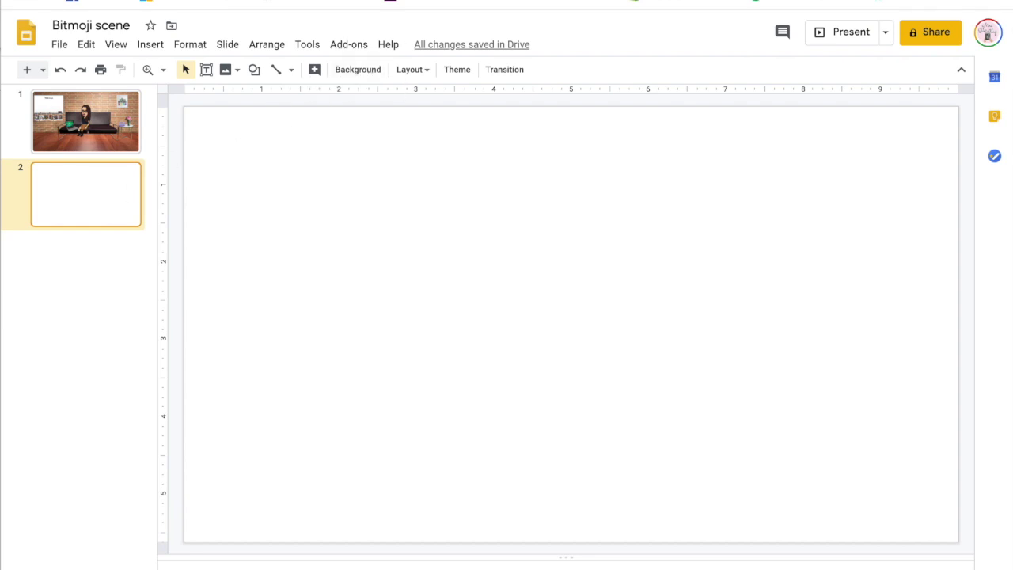
{"action": "left_click", "coordinate": [342, 74]}
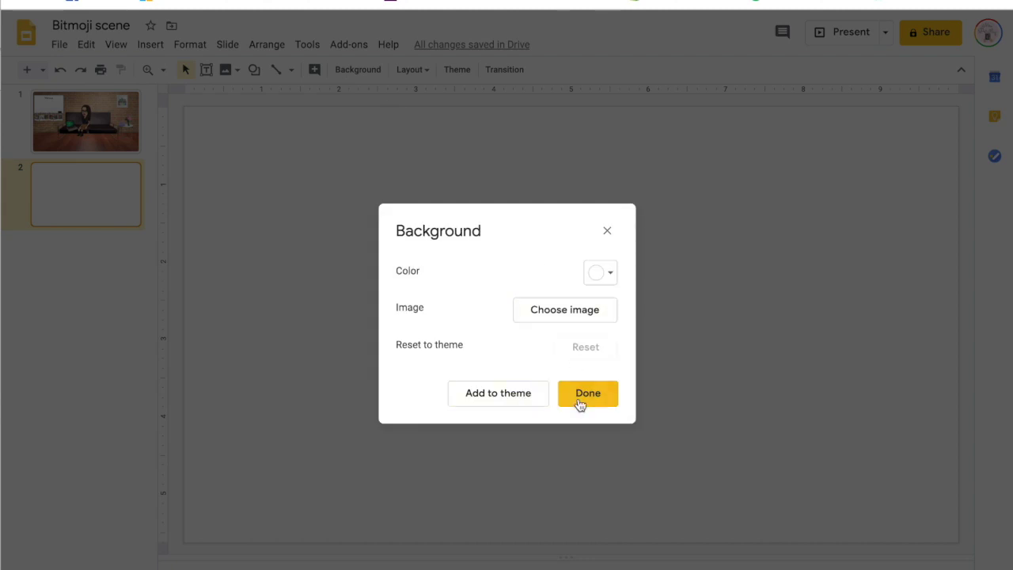
{"action": "left_click", "coordinate": [580, 402]}
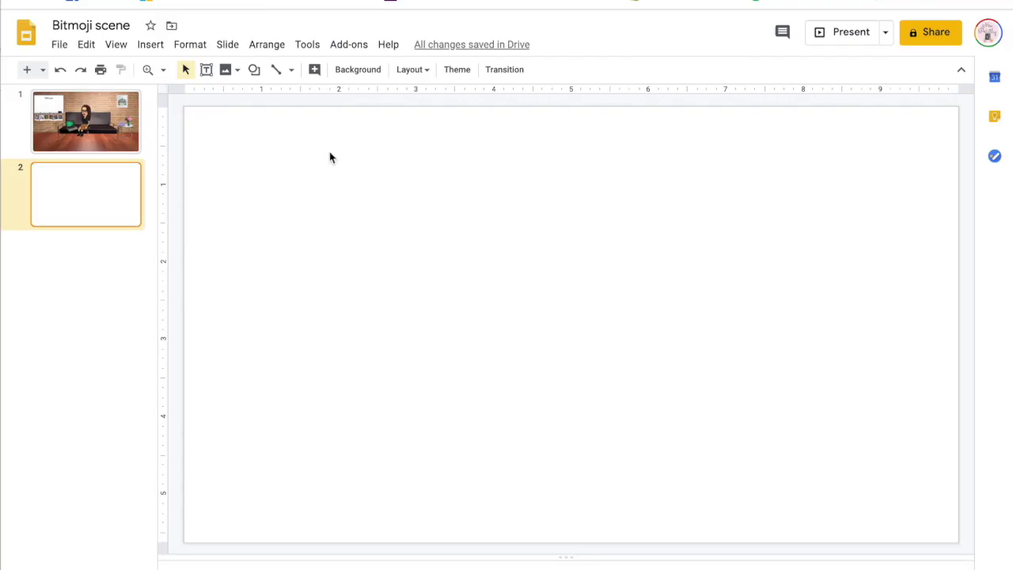
{"action": "left_click", "coordinate": [368, 74]}
{"action": "left_click", "coordinate": [586, 310]}
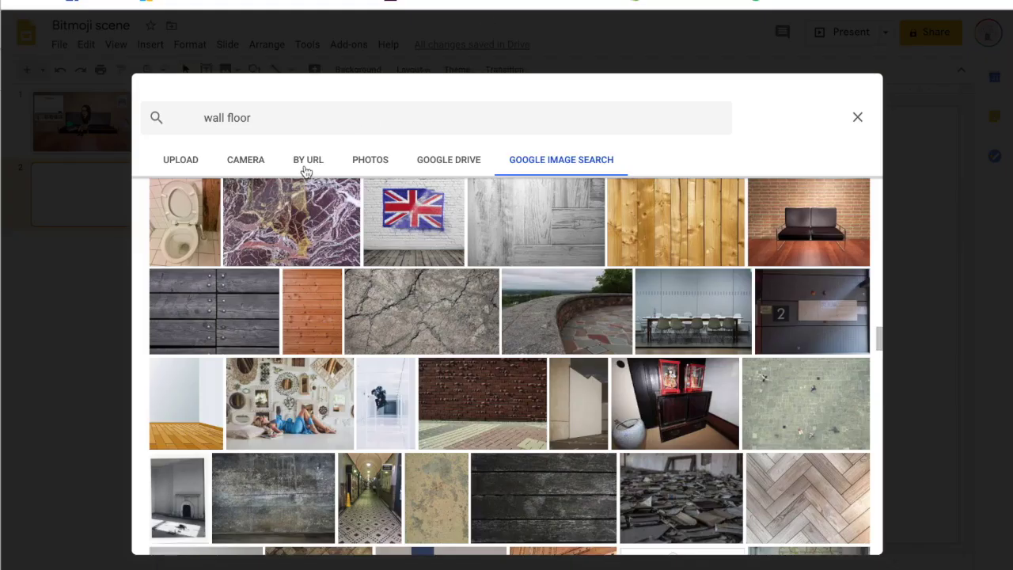
Search 'wall floor background' and insert the pink wall with wood floor image as background.
{"action": "left_click", "coordinate": [350, 116]}
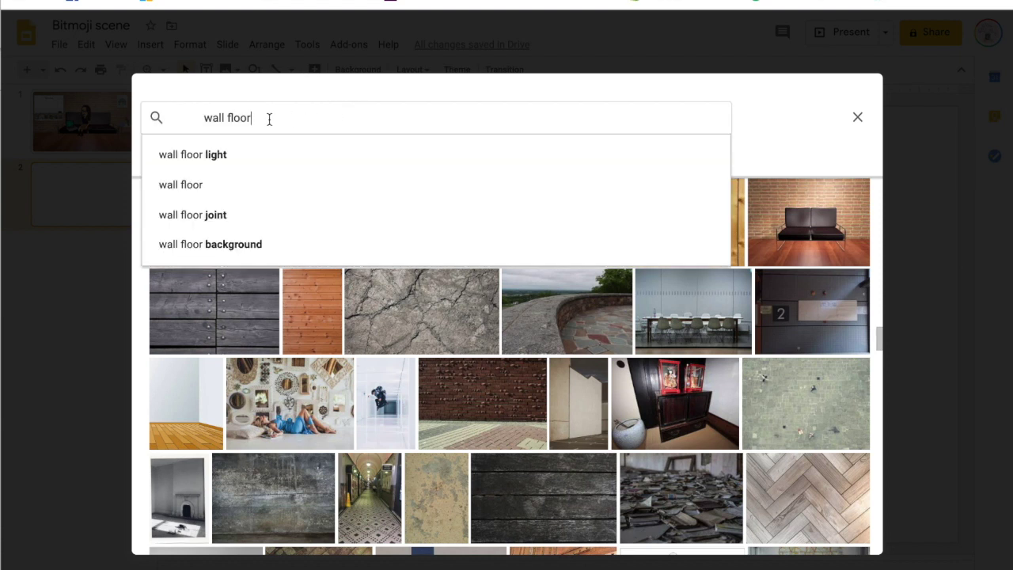
{"action": "type", "text": "background"}
{"action": "key", "text": "Return"}
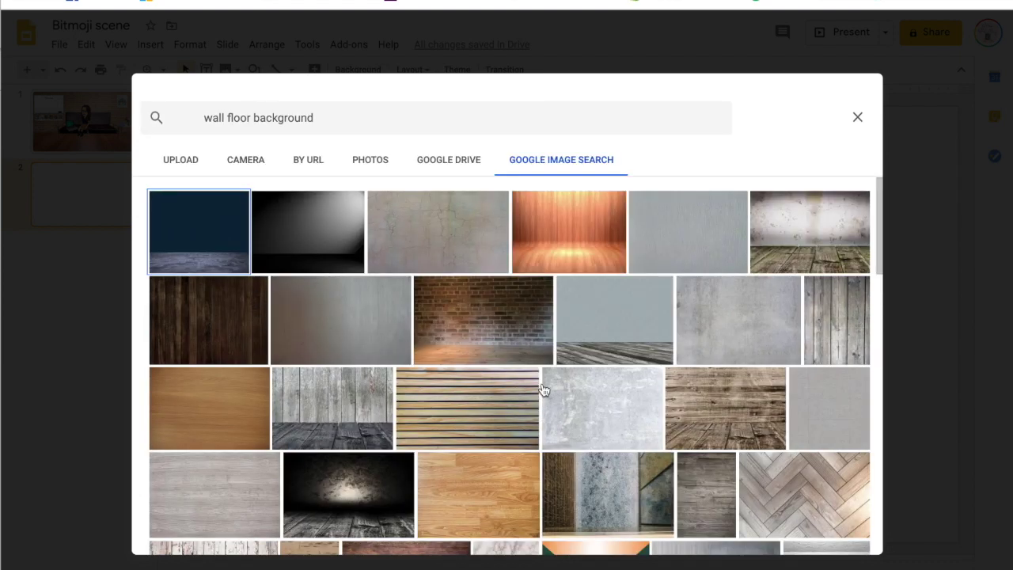
{"action": "scroll", "coordinate": [654, 365], "scroll_direction": "down", "scroll_amount": 1}
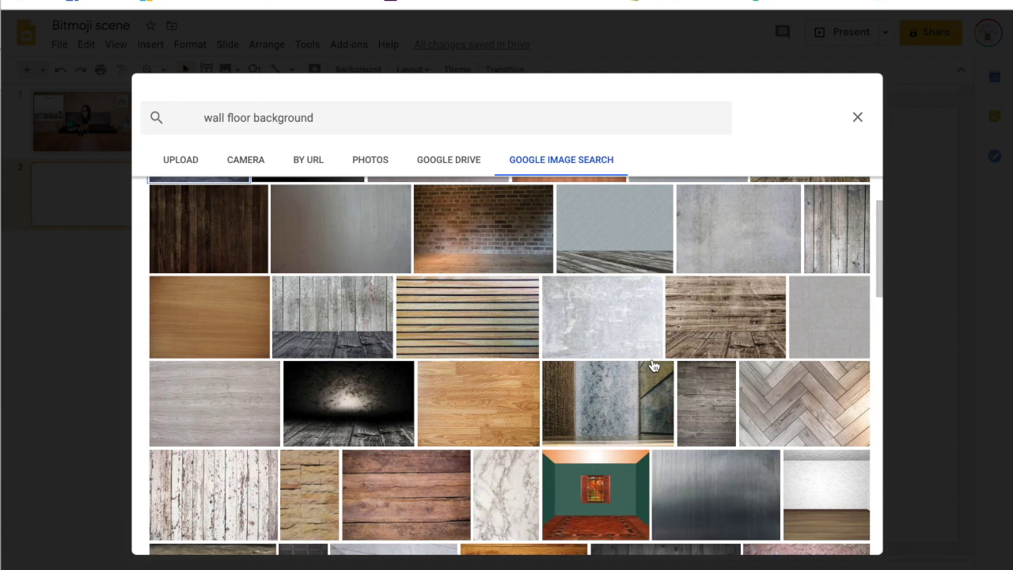
{"action": "scroll", "coordinate": [357, 414], "scroll_direction": "down", "scroll_amount": 2}
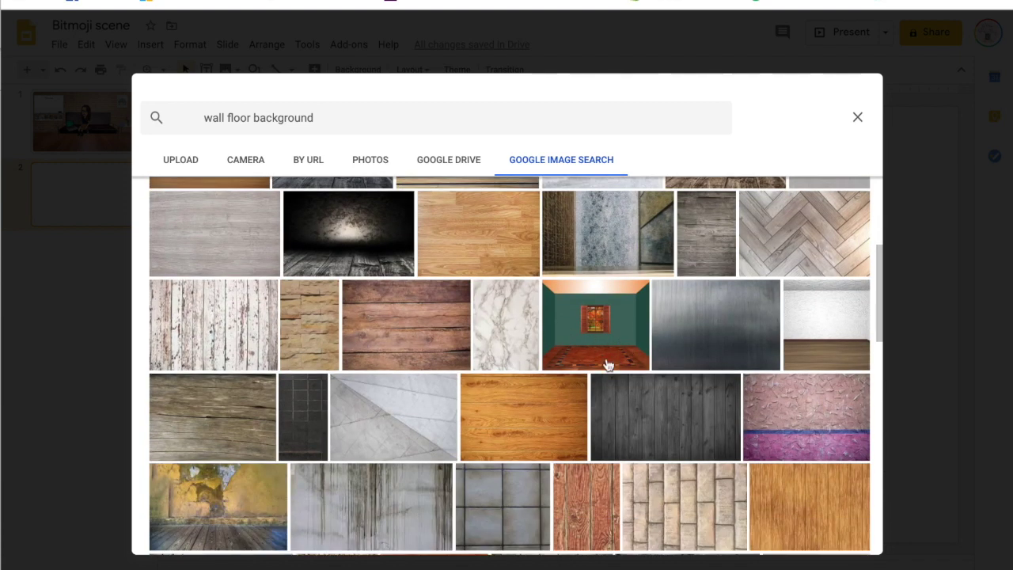
{"action": "scroll", "coordinate": [610, 362], "scroll_direction": "down", "scroll_amount": 1}
{"action": "scroll", "coordinate": [607, 364], "scroll_direction": "down", "scroll_amount": 1}
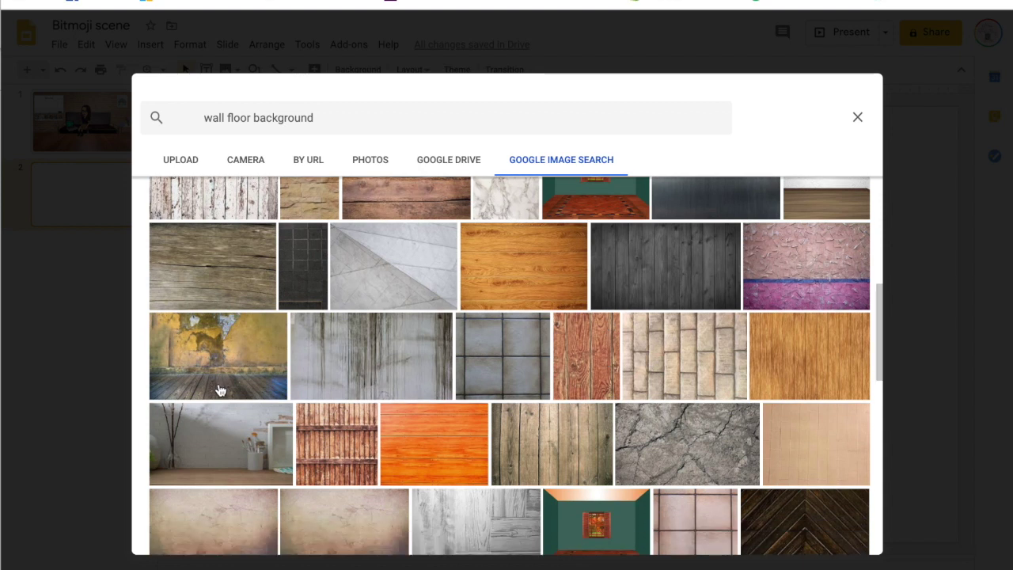
{"action": "scroll", "coordinate": [407, 412], "scroll_direction": "down", "scroll_amount": 3}
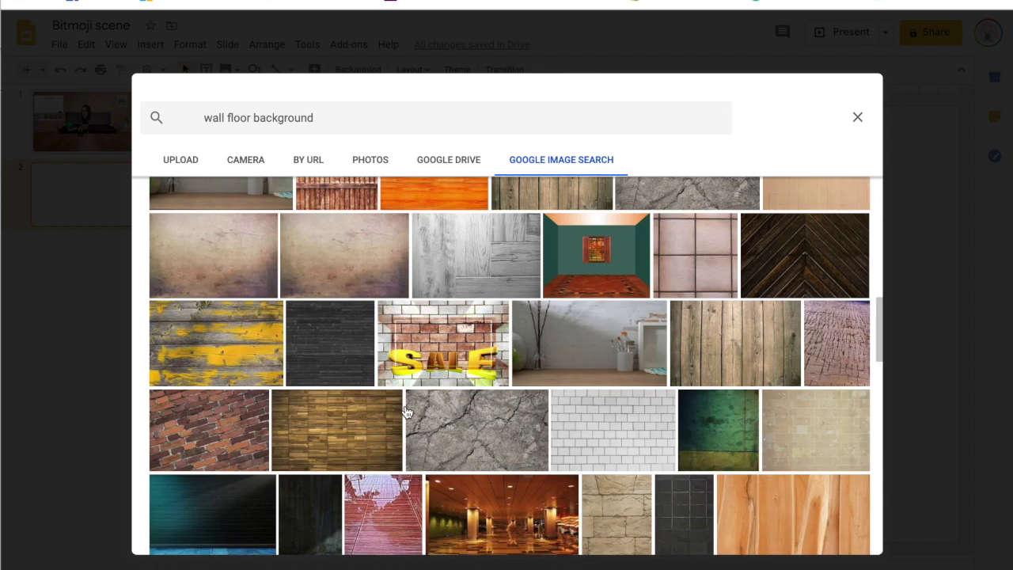
{"action": "scroll", "coordinate": [465, 409], "scroll_direction": "down", "scroll_amount": 4}
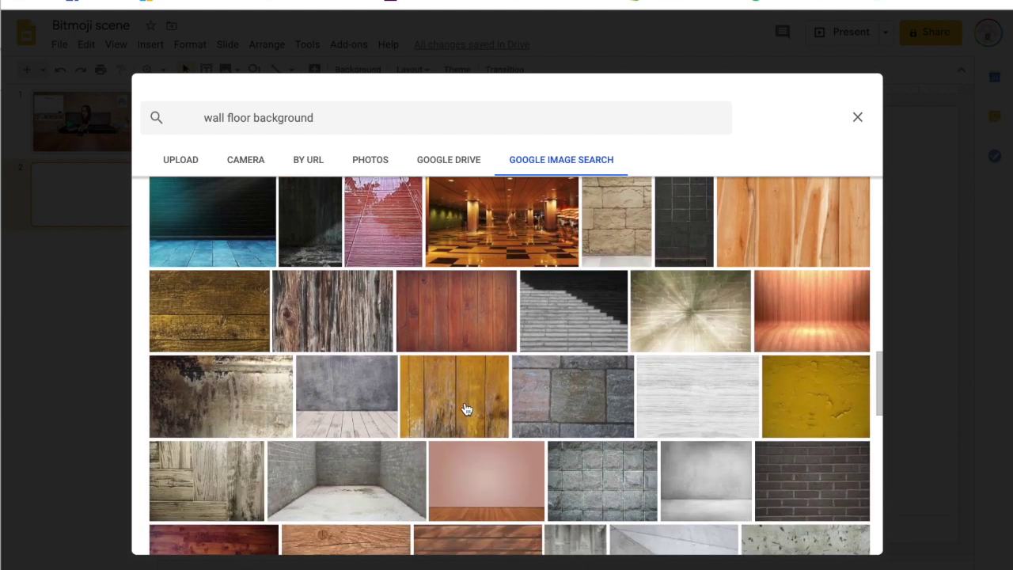
{"action": "scroll", "coordinate": [465, 409], "scroll_direction": "down", "scroll_amount": 1}
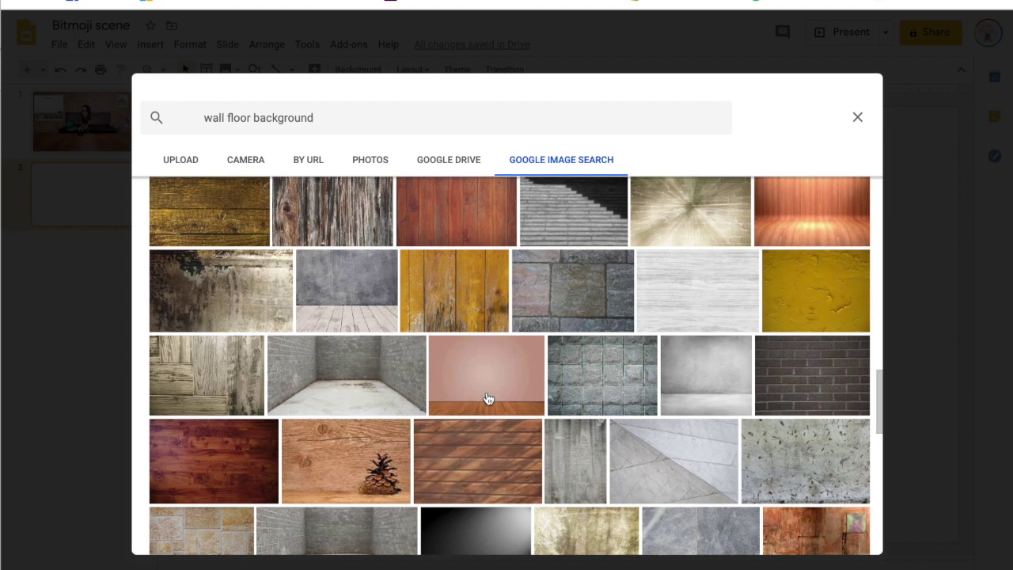
{"action": "left_click", "coordinate": [486, 400]}
{"action": "left_click", "coordinate": [854, 538]}
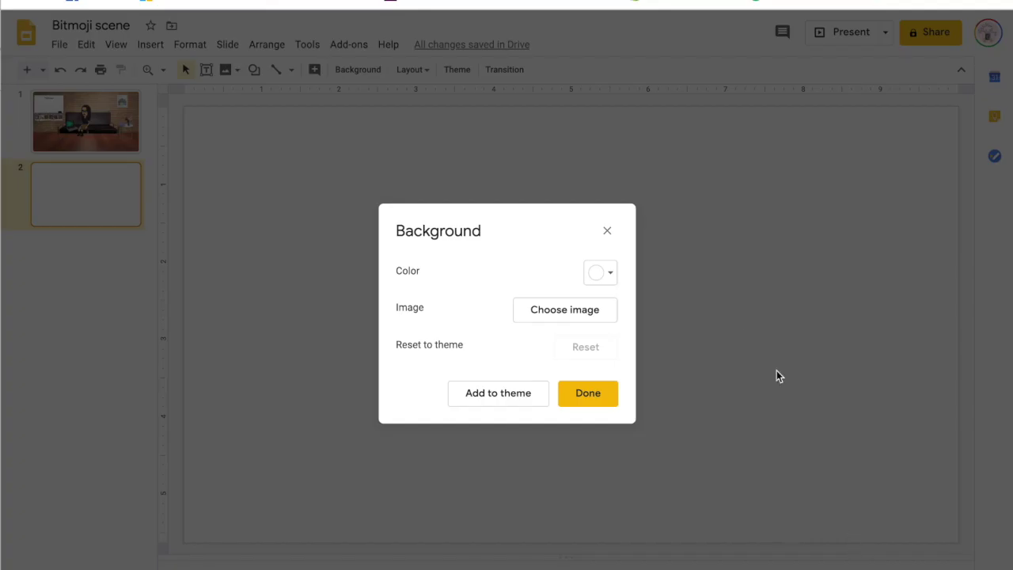
Confirm the new background, then search the web for 'couch transparent' images.
{"action": "left_click", "coordinate": [604, 388]}
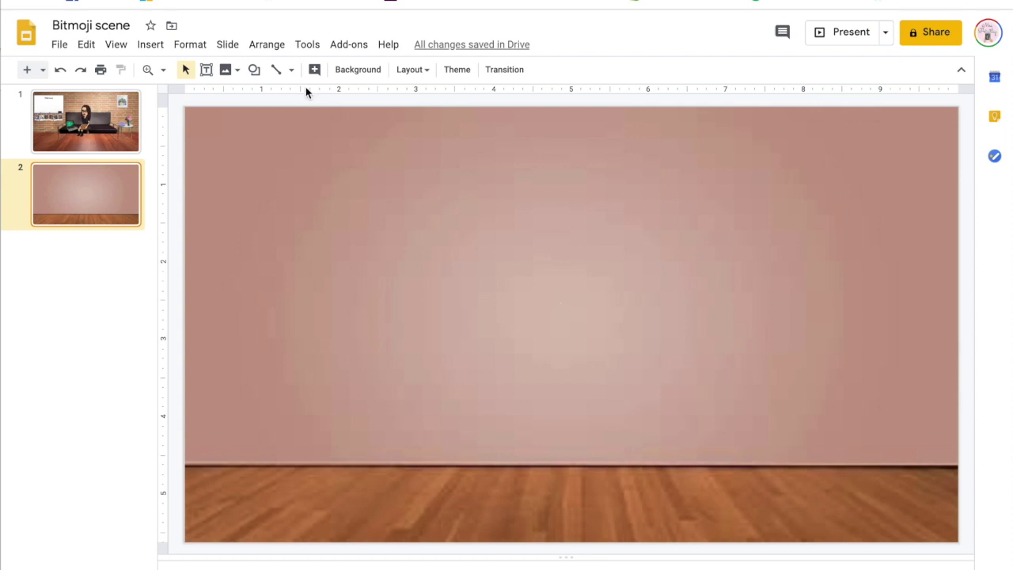
{"action": "left_click", "coordinate": [154, 45]}
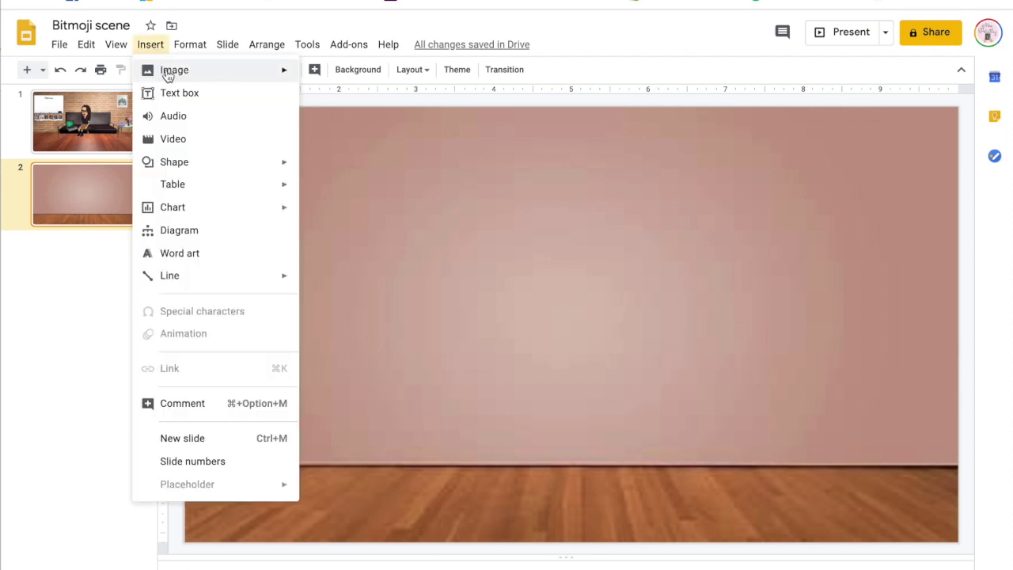
{"action": "mouse_move", "coordinate": [166, 77]}
{"action": "left_click", "coordinate": [330, 108]}
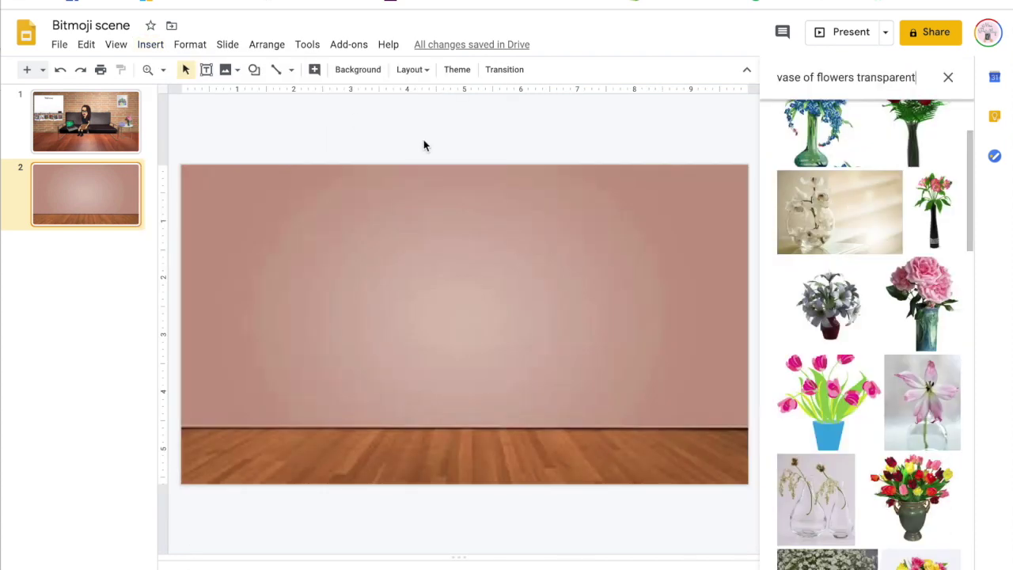
{"action": "left_click", "coordinate": [859, 77]}
{"action": "triple_click", "coordinate": [859, 76]}
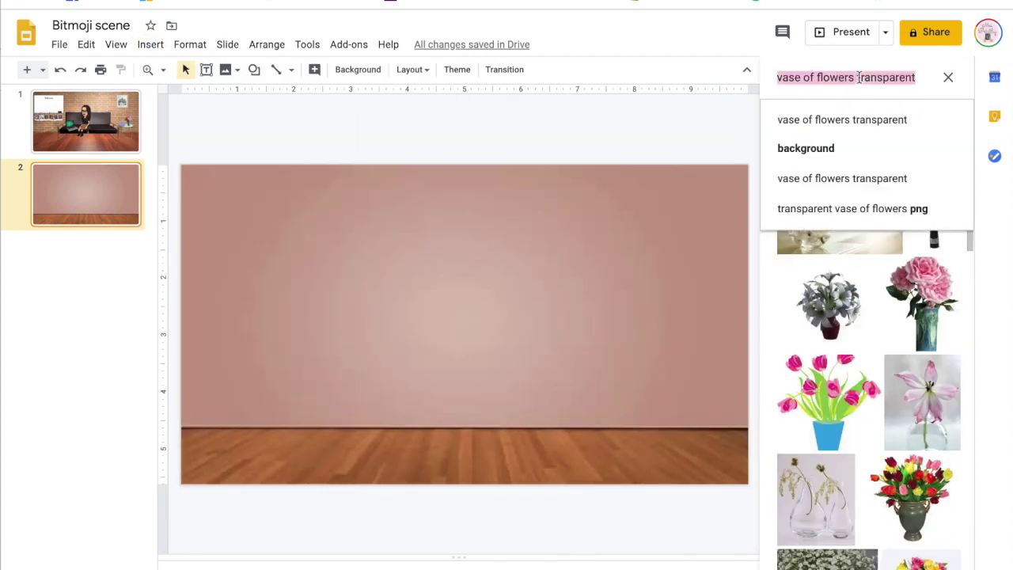
{"action": "type", "text": "couch tra"}
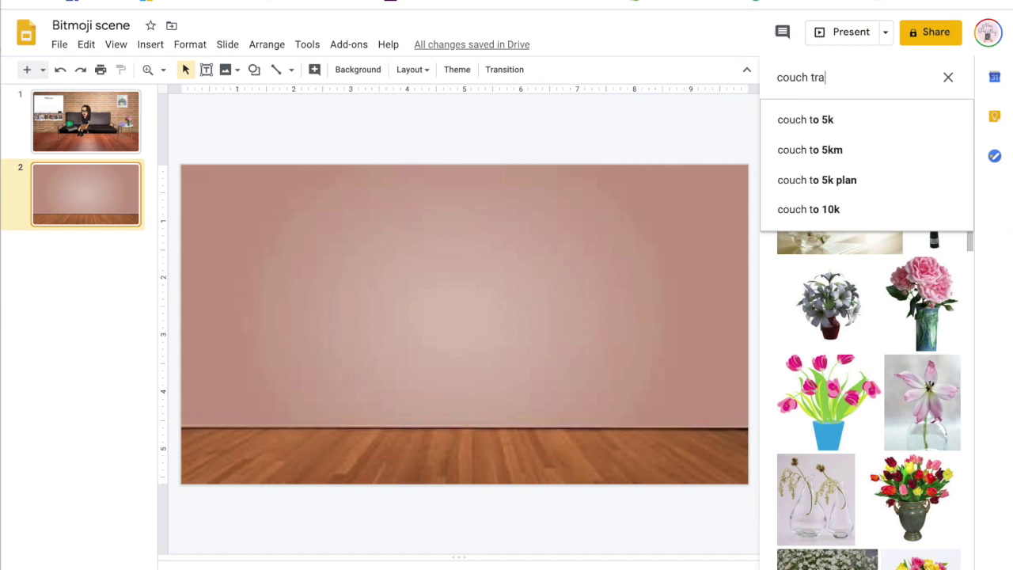
{"action": "type", "text": "nsparent"}
{"action": "key", "text": "Return"}
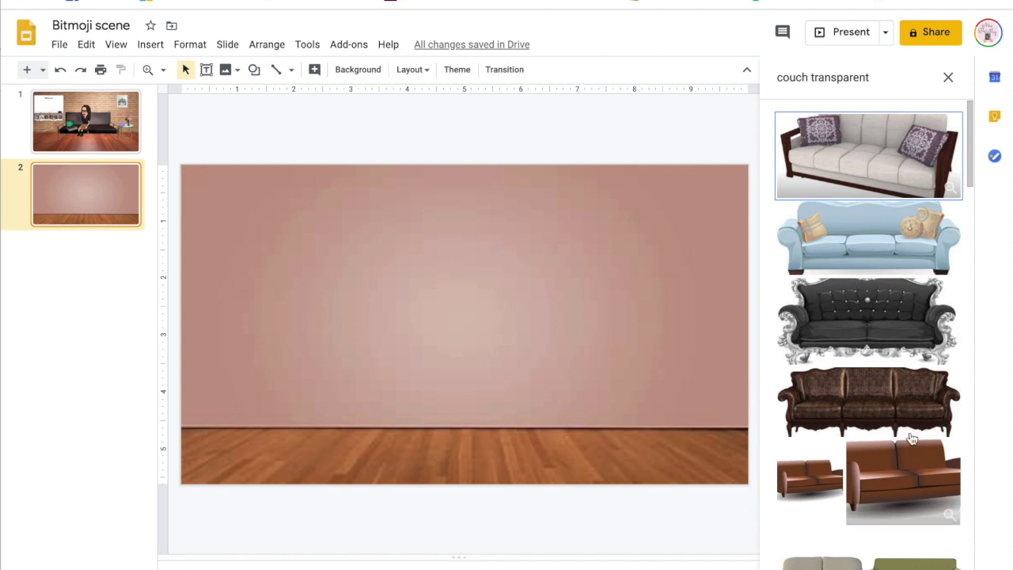
Insert the light blue couch and resize it onto the lower-left floor.
{"action": "left_click", "coordinate": [880, 261]}
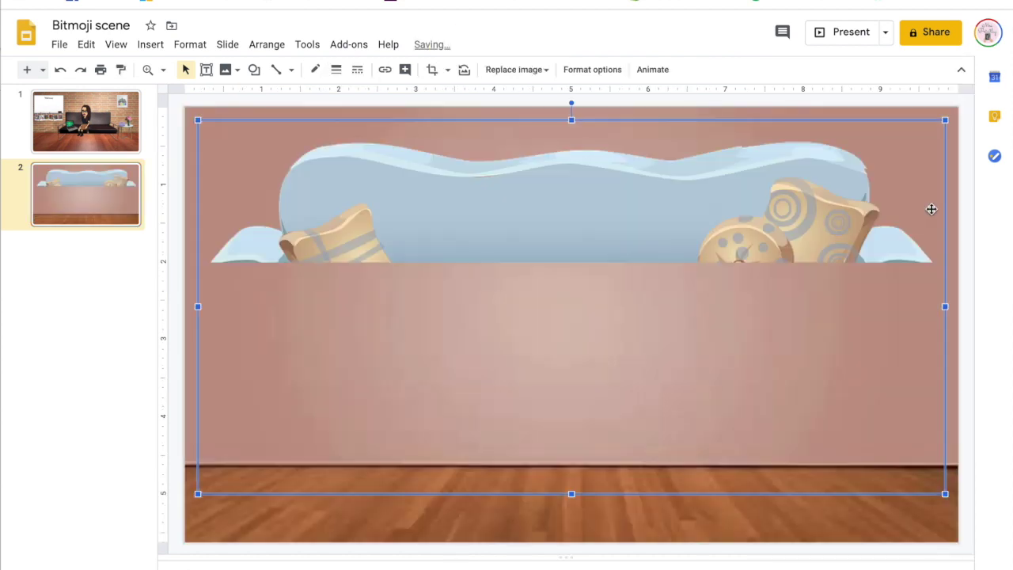
{"action": "left_click_drag", "start_coordinate": [945, 120], "coordinate": [564, 335]}
{"action": "left_click_drag", "start_coordinate": [486, 354], "coordinate": [512, 358]}
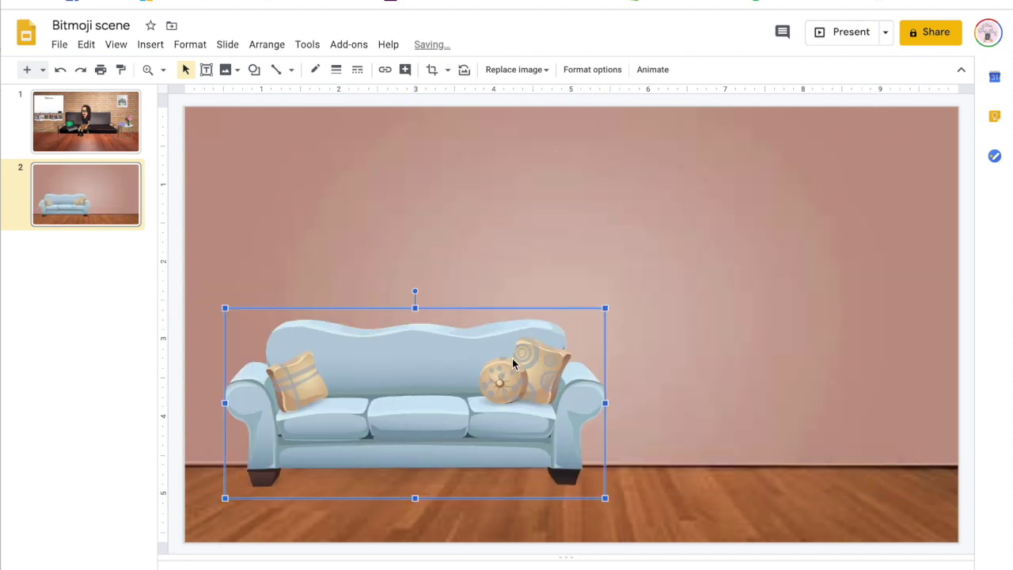
{"action": "left_click_drag", "start_coordinate": [605, 308], "coordinate": [671, 274]}
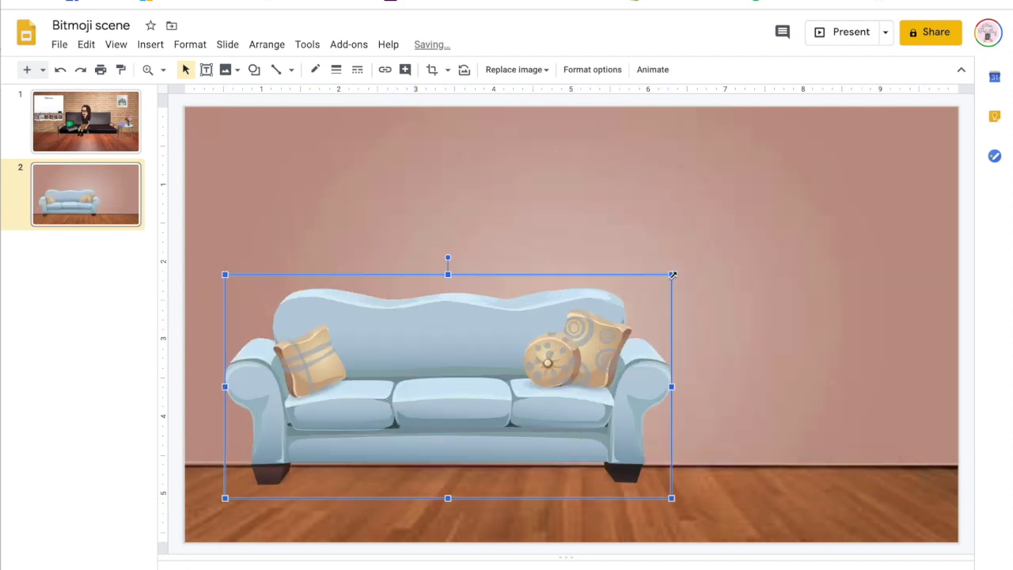
{"action": "left_click_drag", "start_coordinate": [597, 349], "coordinate": [594, 357]}
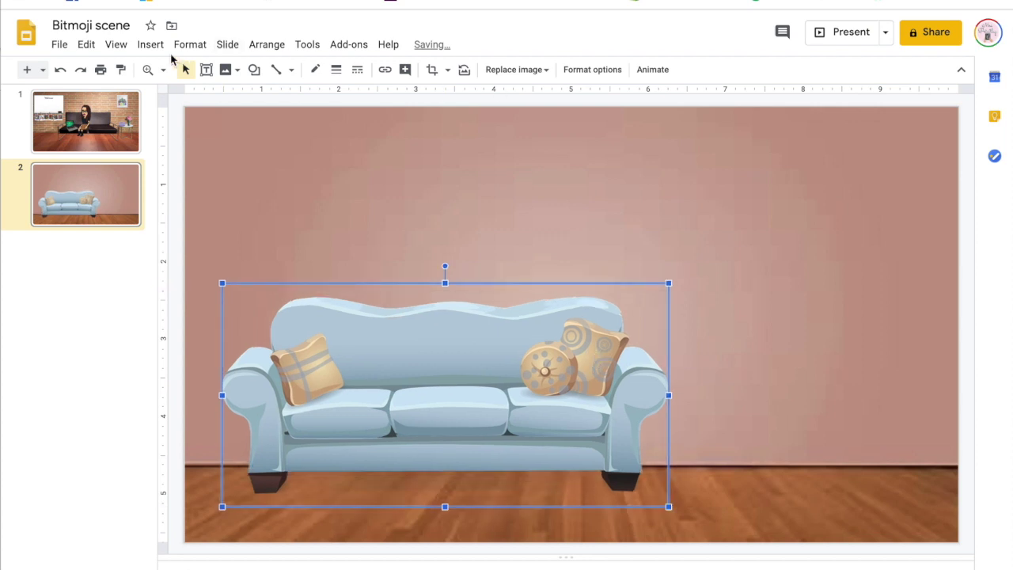
{"action": "left_click", "coordinate": [150, 48]}
Search the web for 'desk transparent' and insert the plain wooden table image.
{"action": "mouse_move", "coordinate": [276, 74]}
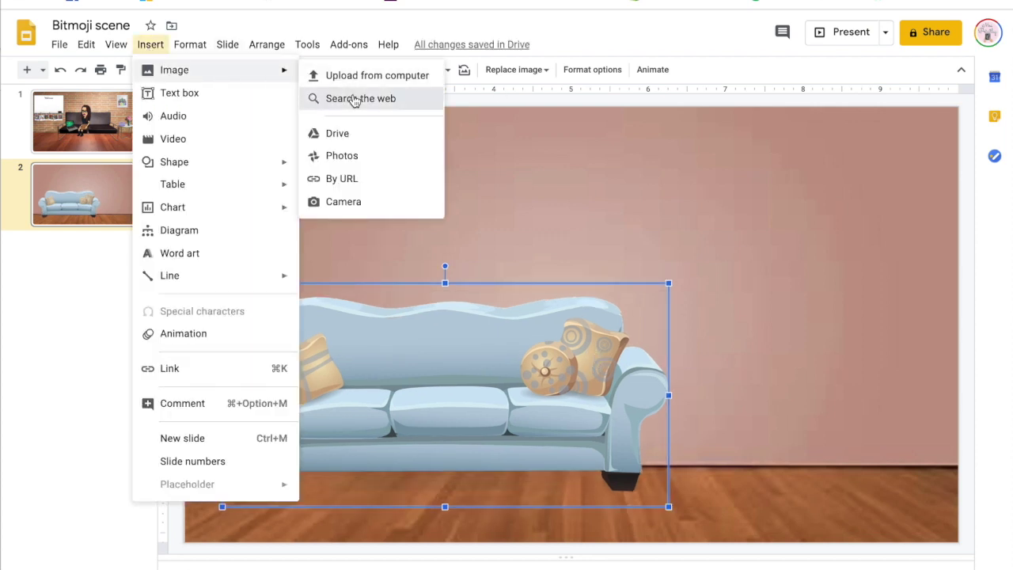
{"action": "left_click", "coordinate": [356, 98]}
{"action": "double_click", "coordinate": [789, 79]}
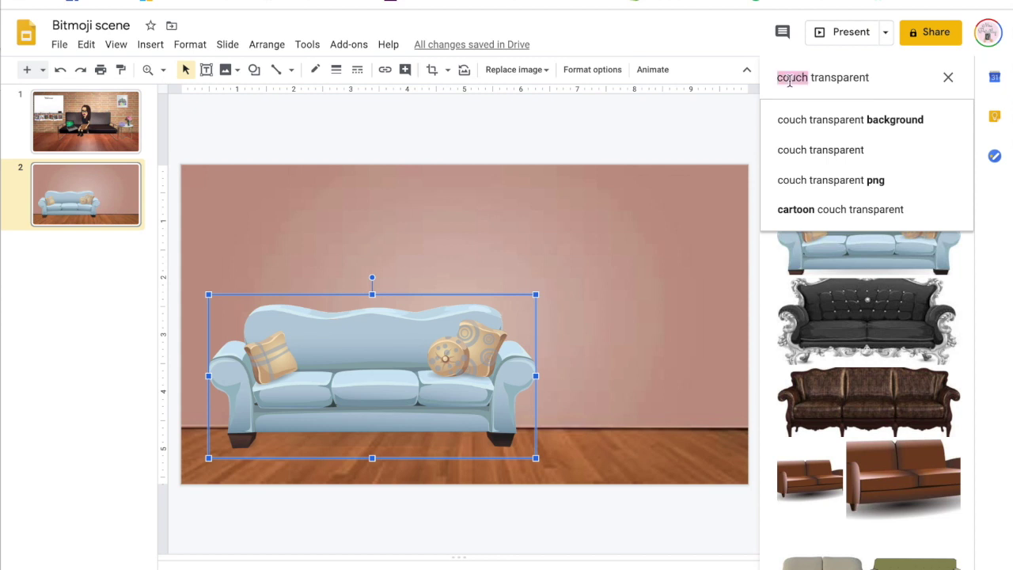
{"action": "key", "text": "BackSpace"}
{"action": "type", "text": "desk"}
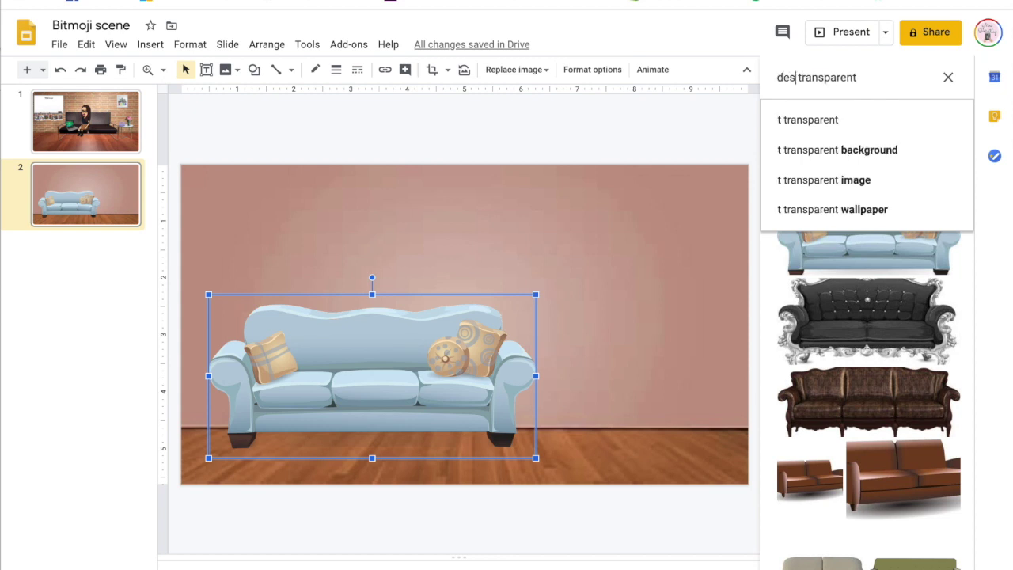
{"action": "key", "text": "Return"}
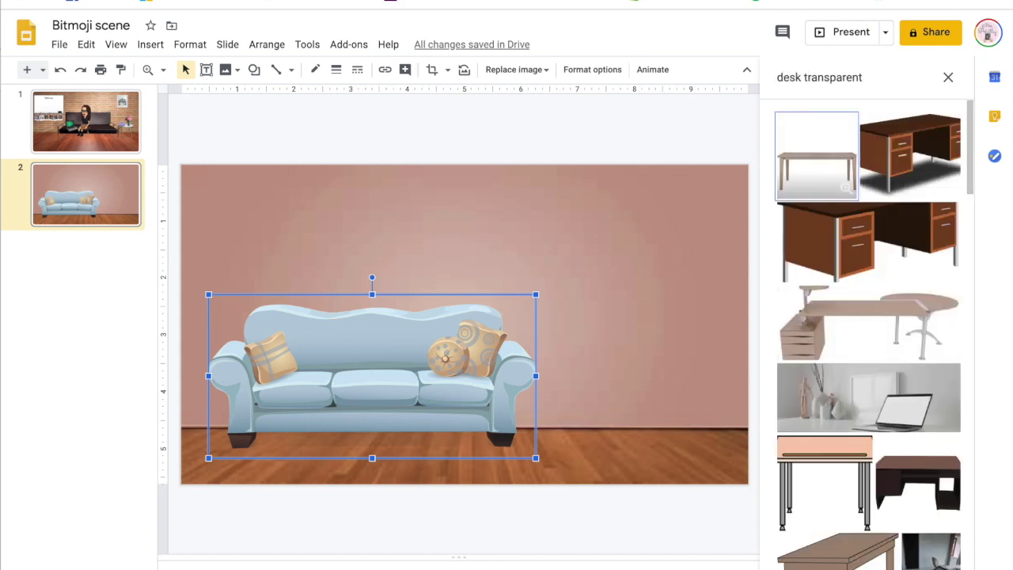
{"action": "left_click", "coordinate": [818, 168]}
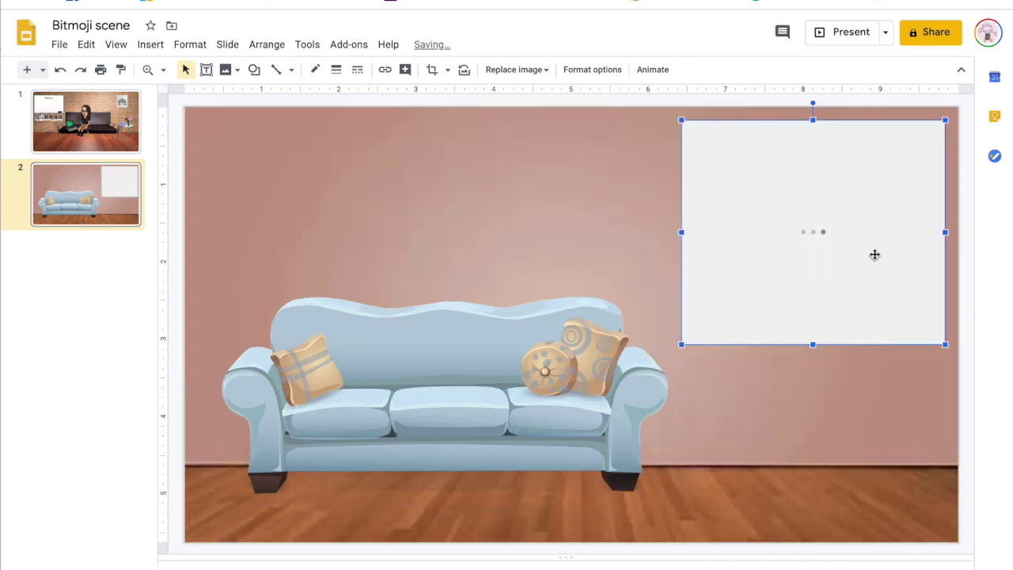
Enlarge the table and place it in the lower right beside the couch.
{"action": "left_click_drag", "start_coordinate": [871, 249], "coordinate": [867, 401]}
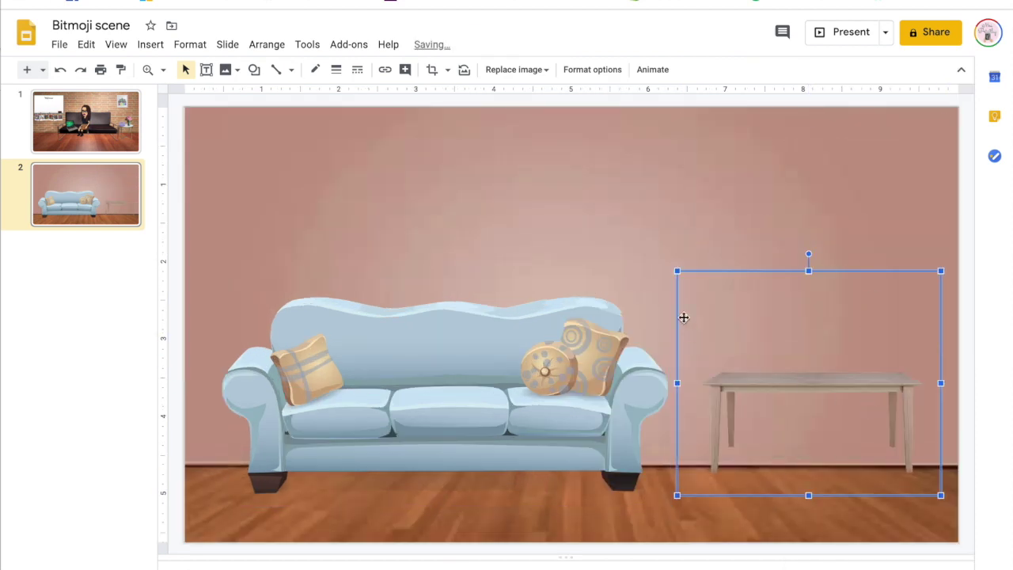
{"action": "left_click", "coordinate": [676, 269]}
{"action": "left_click", "coordinate": [780, 405]}
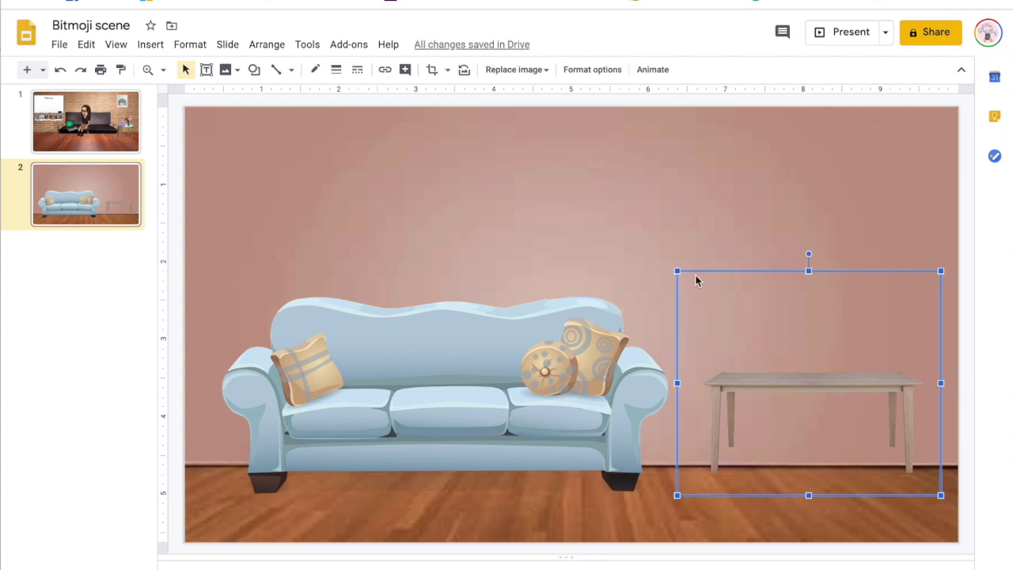
{"action": "left_click_drag", "start_coordinate": [677, 272], "coordinate": [630, 232]}
{"action": "left_click_drag", "start_coordinate": [795, 333], "coordinate": [797, 384]}
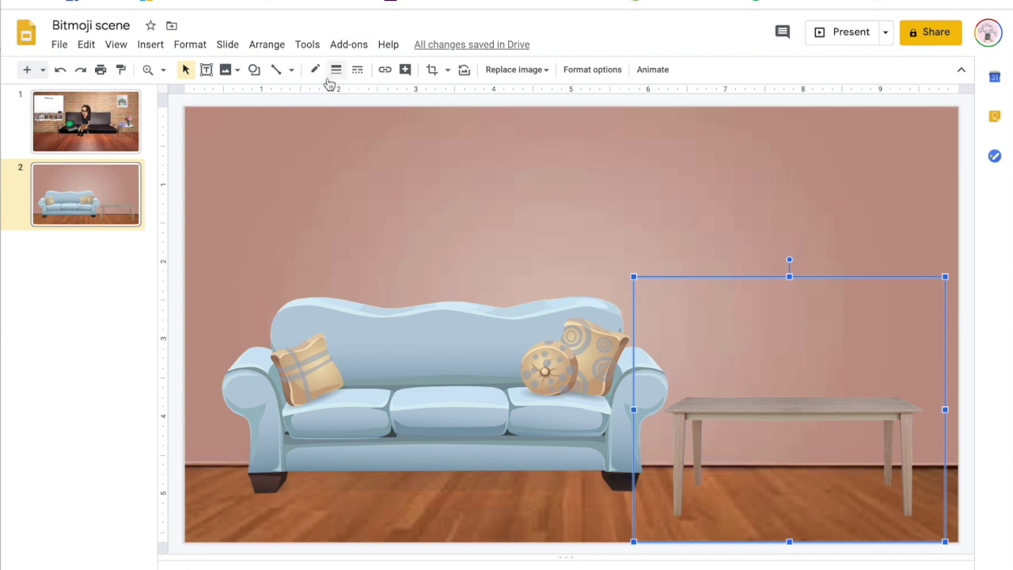
Search the web for 'whiteboard transparent' and insert a whiteboard image.
{"action": "left_click", "coordinate": [162, 46]}
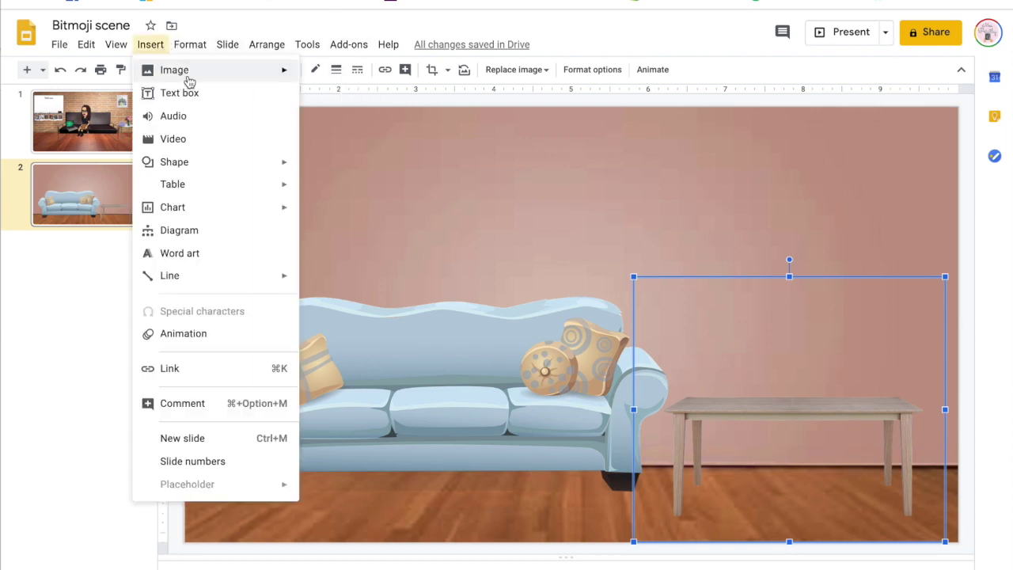
{"action": "mouse_move", "coordinate": [194, 75]}
{"action": "left_click", "coordinate": [334, 99]}
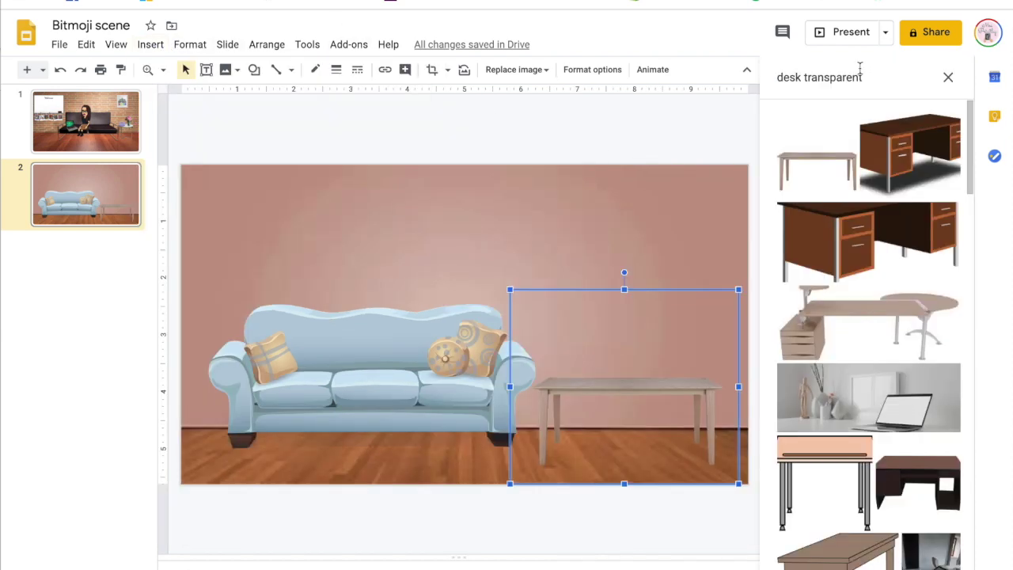
{"action": "double_click", "coordinate": [787, 77]}
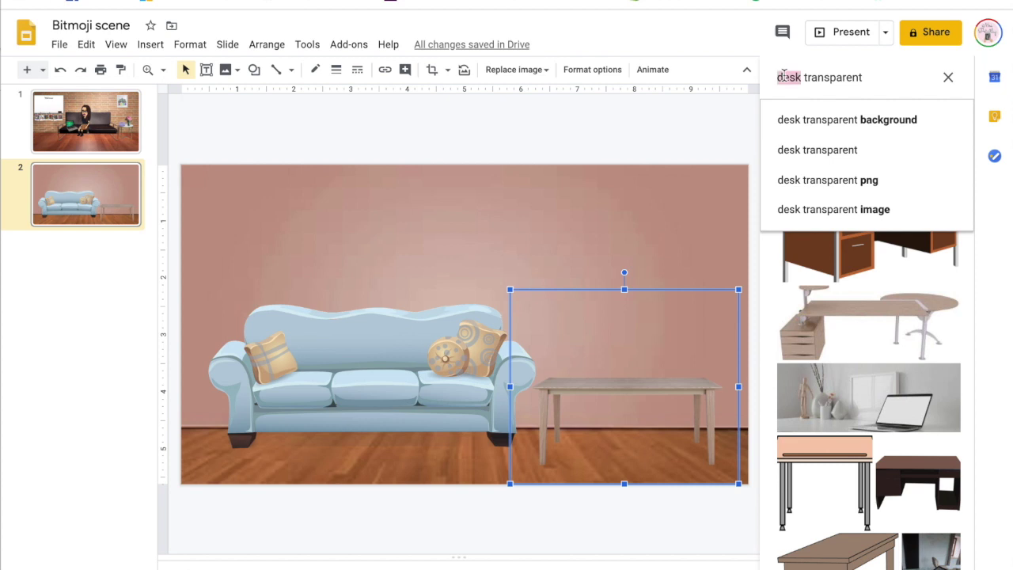
{"action": "type", "text": "whiteboard"}
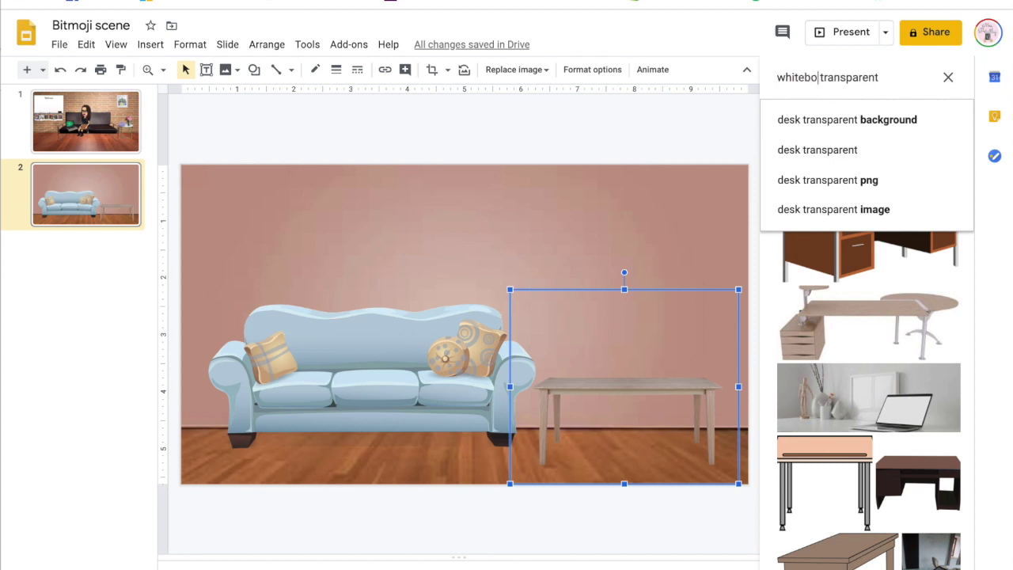
{"action": "key", "text": "Return"}
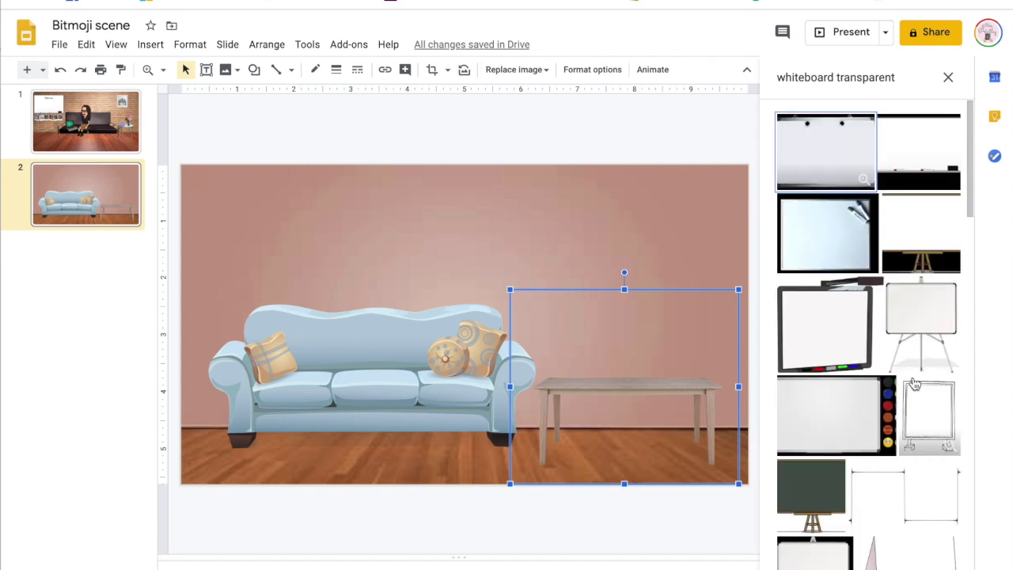
{"action": "left_click", "coordinate": [922, 169]}
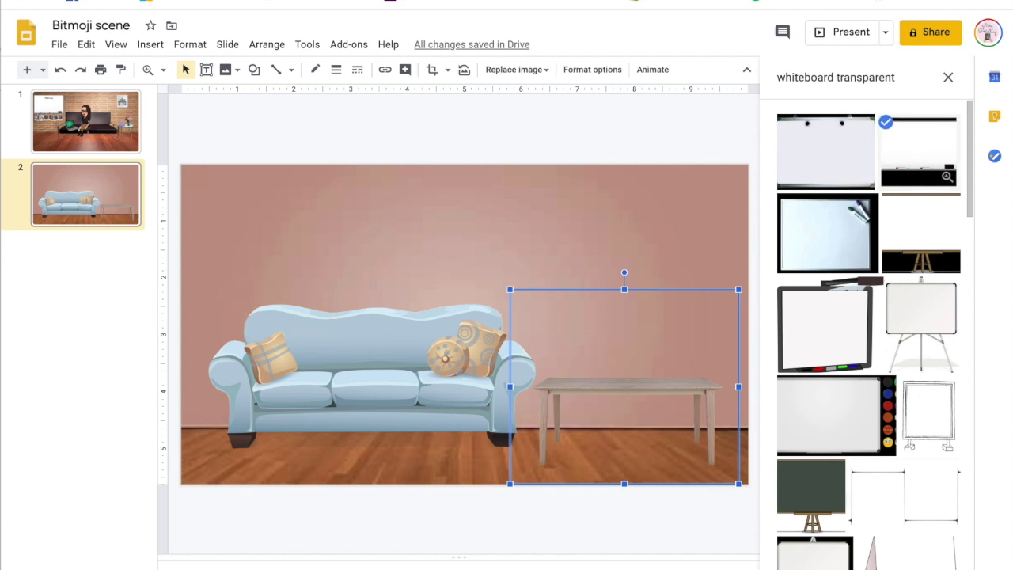
{"action": "left_click", "coordinate": [922, 169]}
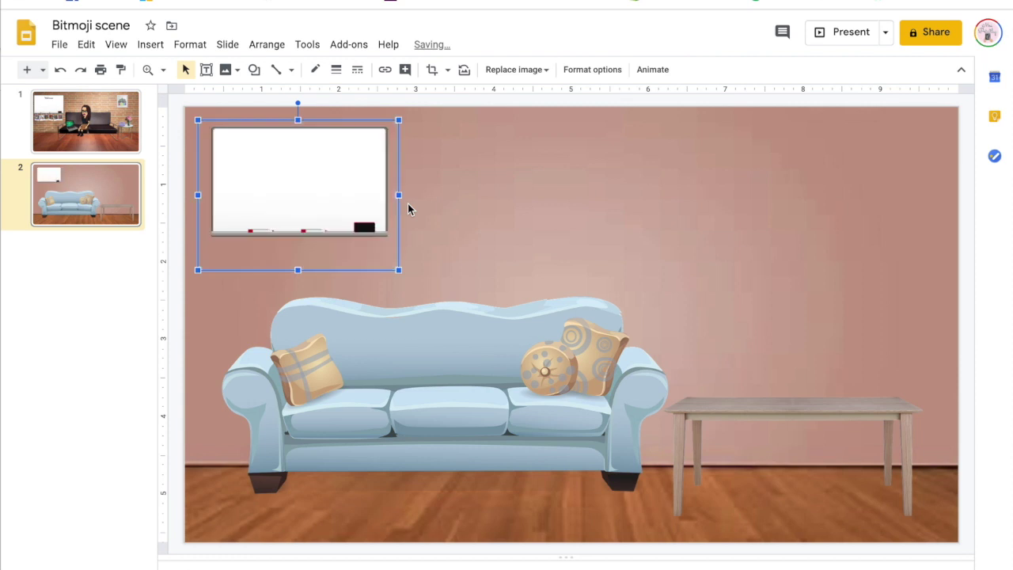
Enlarge the whiteboard and hang it on the upper right wall above the table.
{"action": "left_click_drag", "start_coordinate": [319, 203], "coordinate": [864, 210]}
{"action": "left_click_drag", "start_coordinate": [744, 279], "coordinate": [619, 370]}
{"action": "left_click_drag", "start_coordinate": [841, 231], "coordinate": [850, 231]}
{"action": "left_click", "coordinate": [949, 515]}
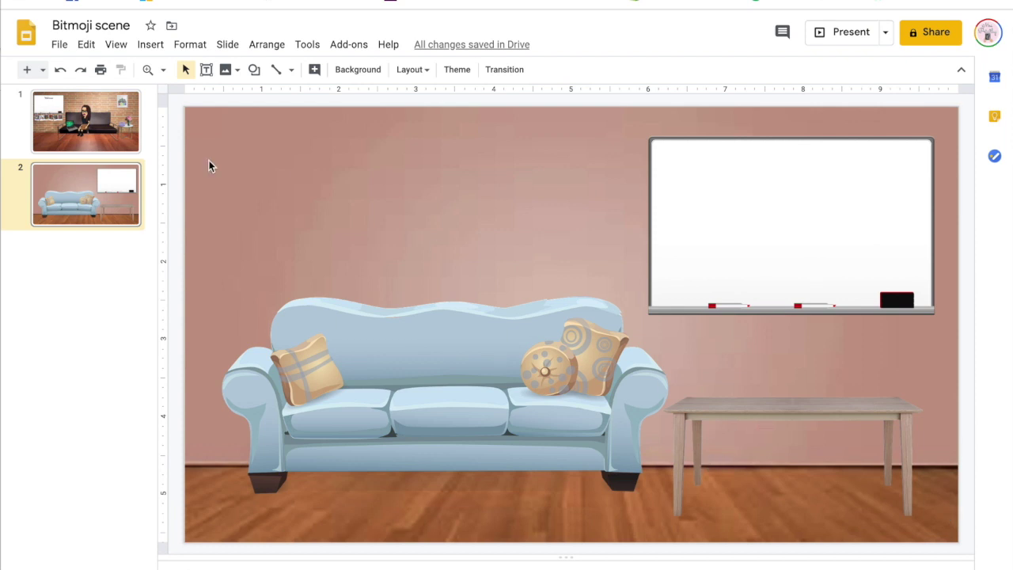
Review slide 1's Welcome text and Be Kind poster, then launch Bitmoji over slide 2.
{"action": "left_click", "coordinate": [120, 123]}
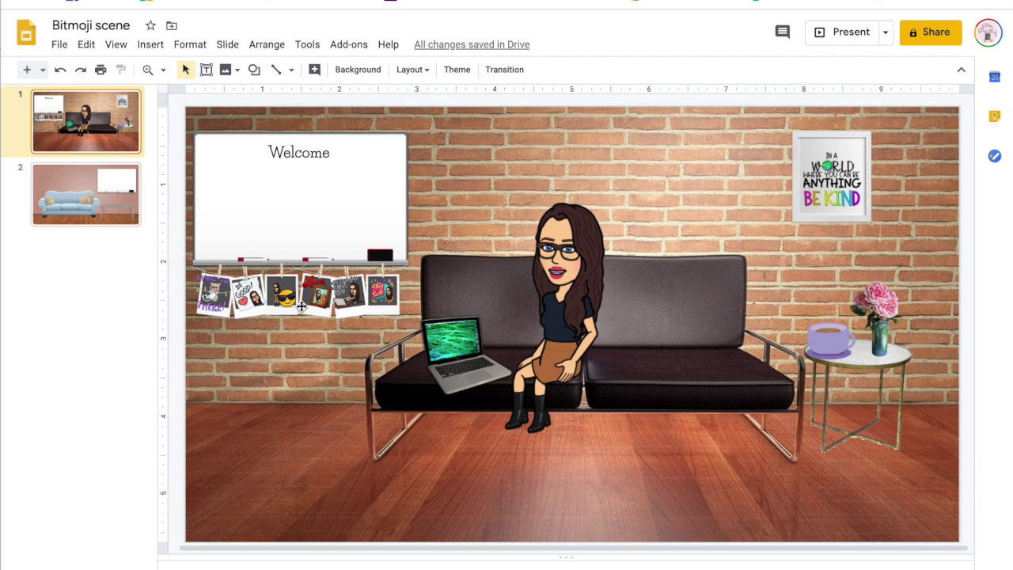
{"action": "left_click", "coordinate": [346, 165]}
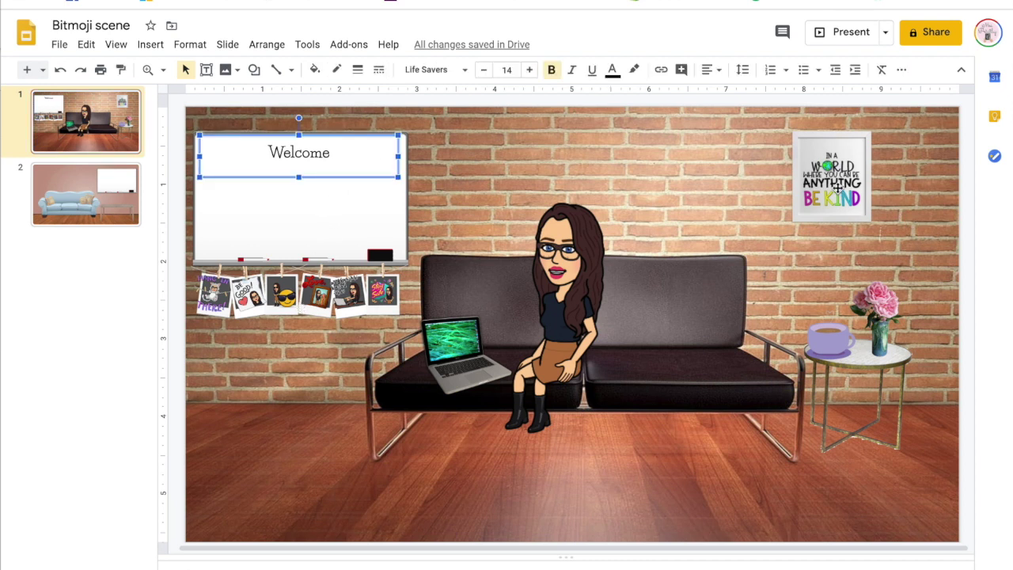
{"action": "left_click", "coordinate": [838, 187]}
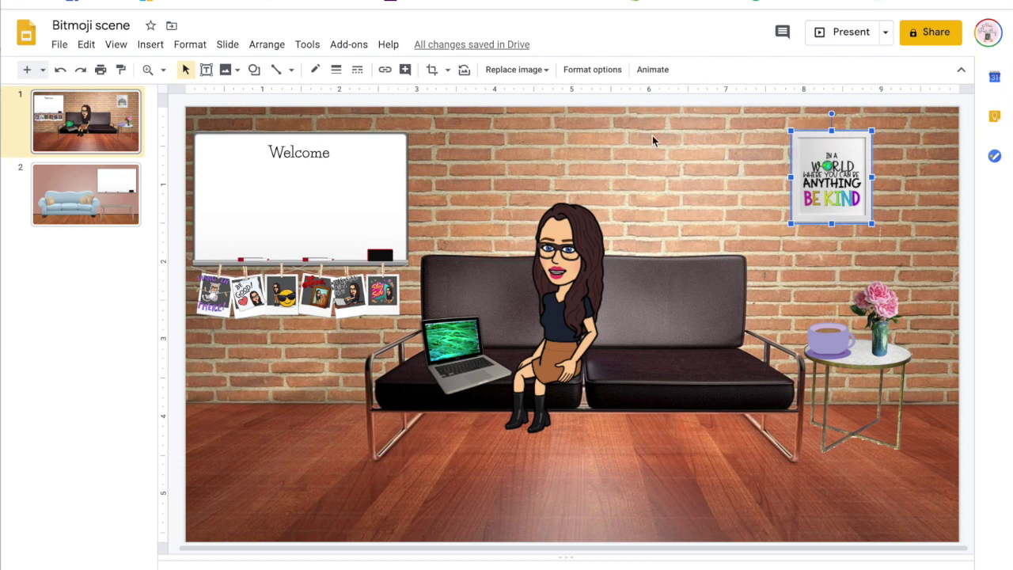
{"action": "left_click", "coordinate": [109, 197]}
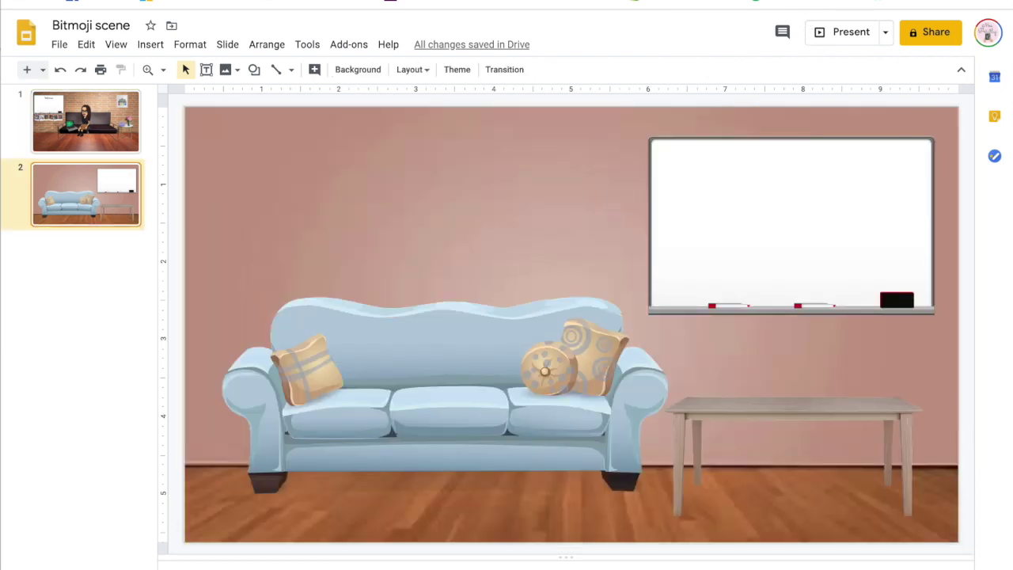
{"action": "left_click", "coordinate": [784, 0]}
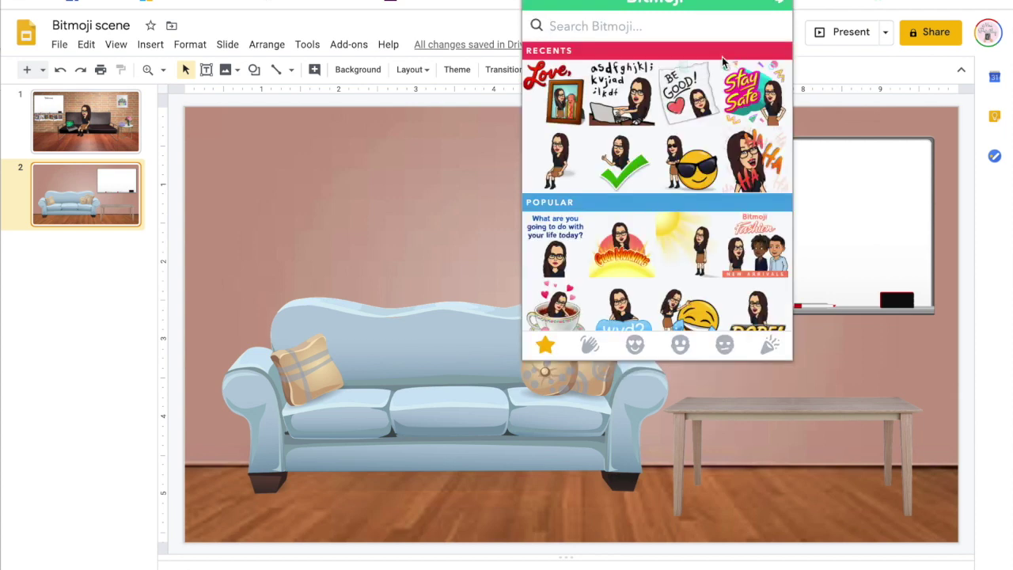
Try 'standing' and 'body' sticker searches, then clear it and browse the smiley category.
{"action": "type", "text": "standing"}
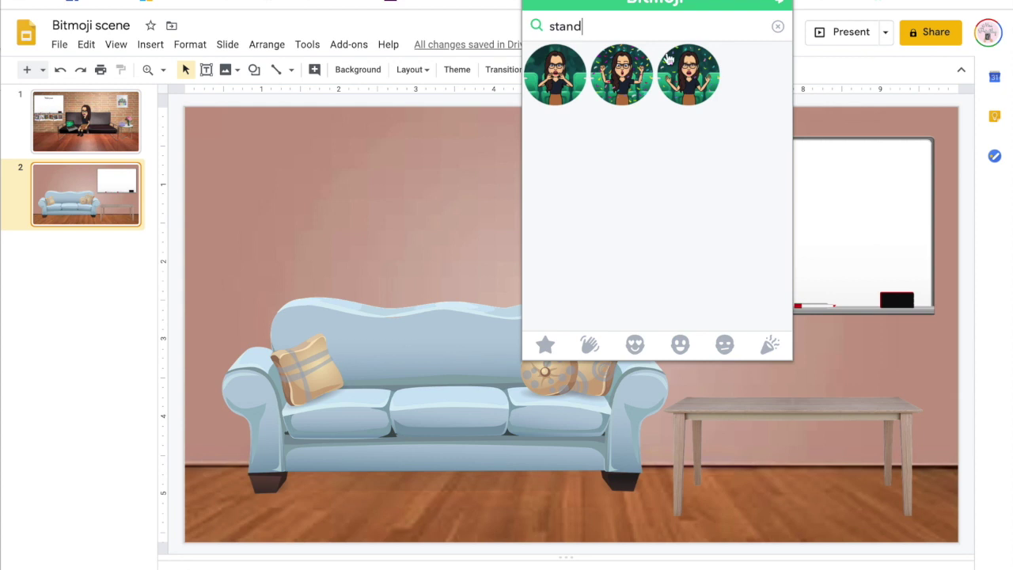
{"action": "double_click", "coordinate": [569, 26]}
{"action": "key", "text": "BackSpace"}
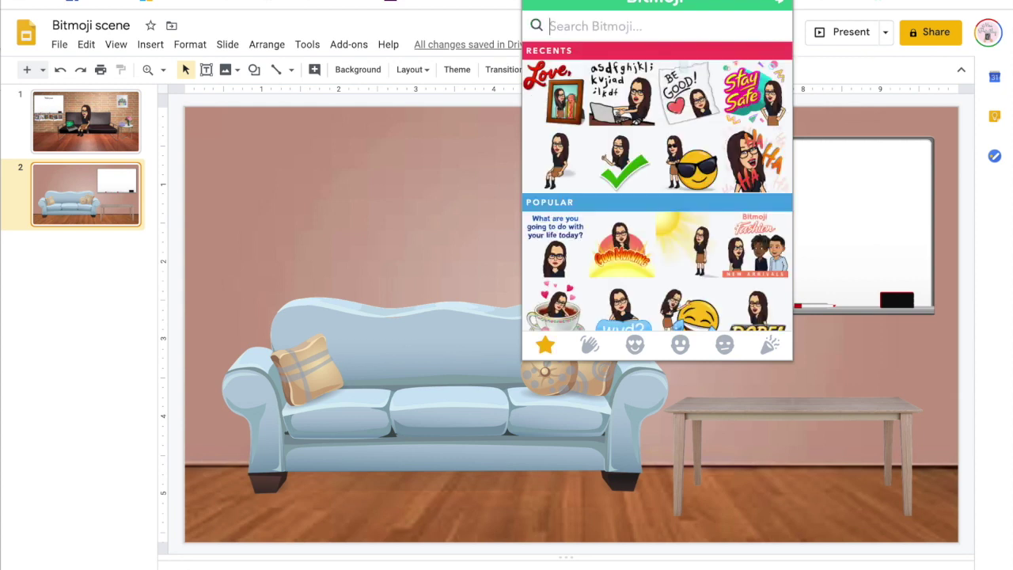
{"action": "type", "text": "body"}
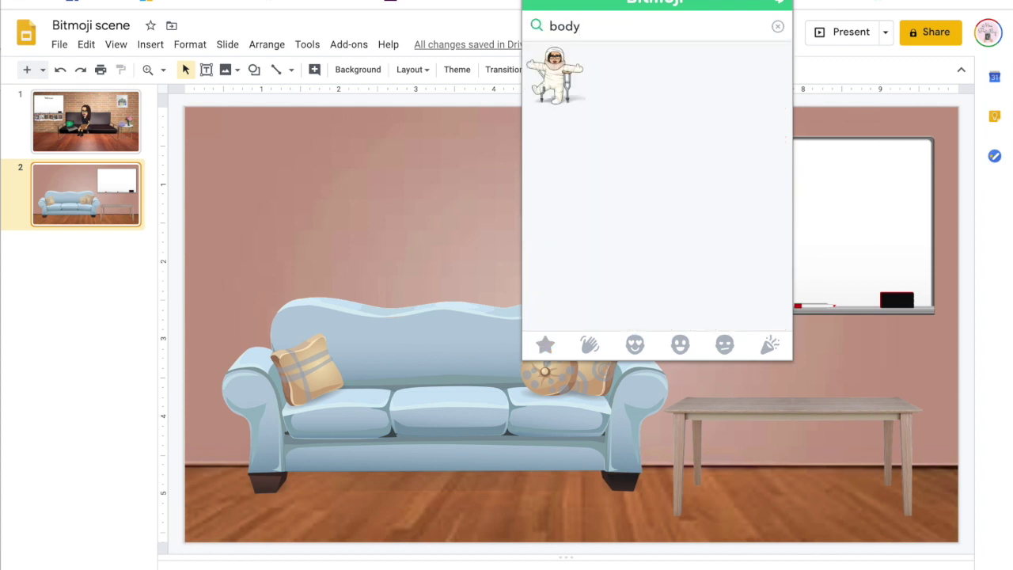
{"action": "key", "text": "BackSpace"}
{"action": "key", "text": "BackSpace"}
{"action": "key", "text": "BackSpace"}
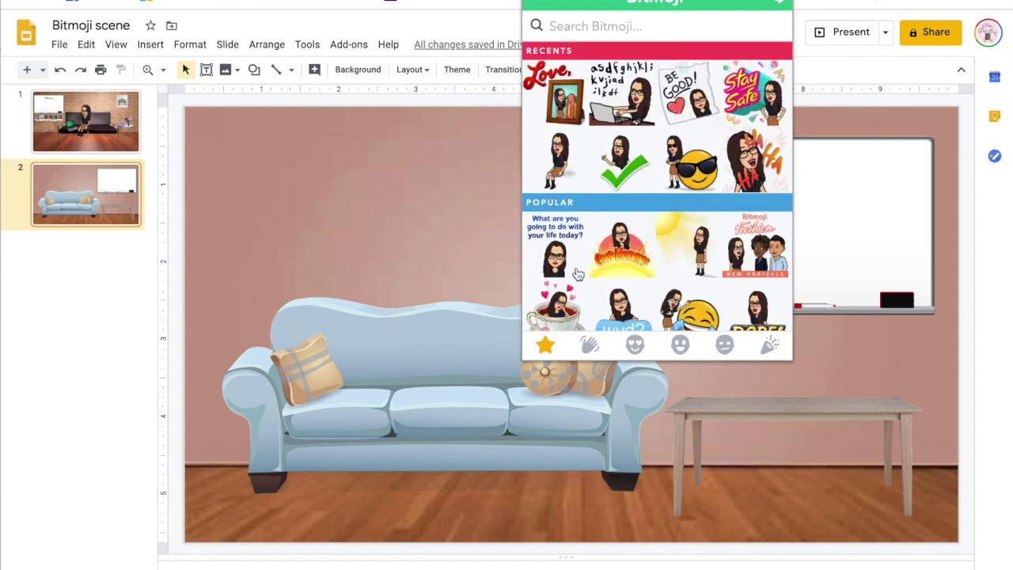
{"action": "left_click", "coordinate": [678, 350]}
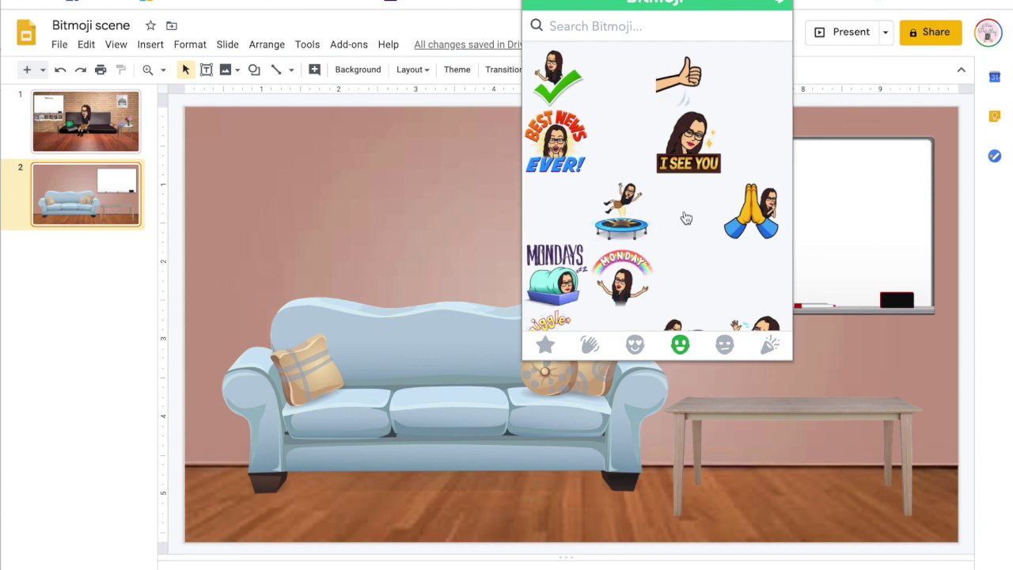
Find the Bitmoji holding a green foam hand and copy its image.
{"action": "scroll", "coordinate": [680, 270], "scroll_direction": "down", "scroll_amount": 3}
{"action": "scroll", "coordinate": [679, 270], "scroll_direction": "down", "scroll_amount": 5}
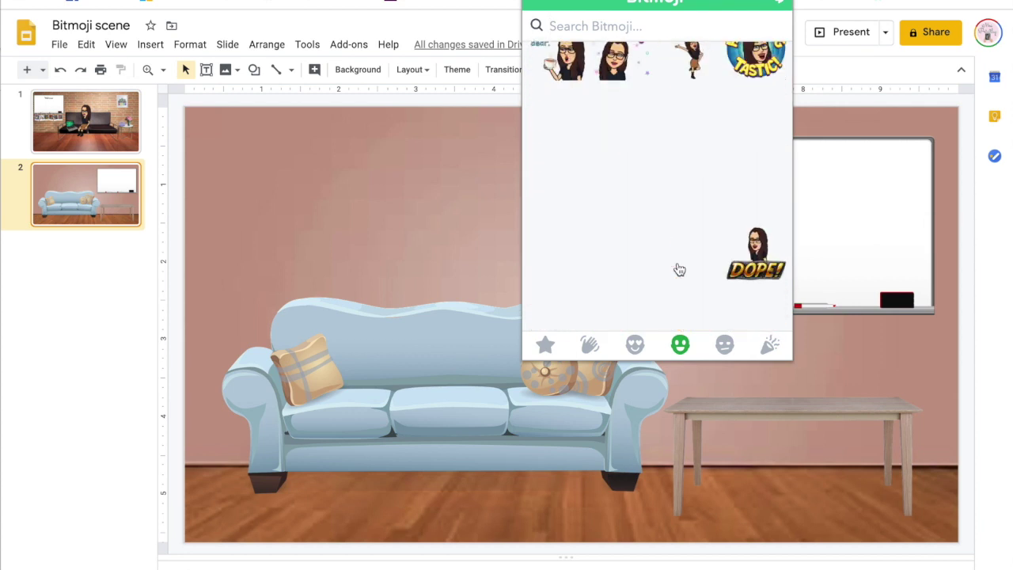
{"action": "scroll", "coordinate": [679, 270], "scroll_direction": "down", "scroll_amount": 5}
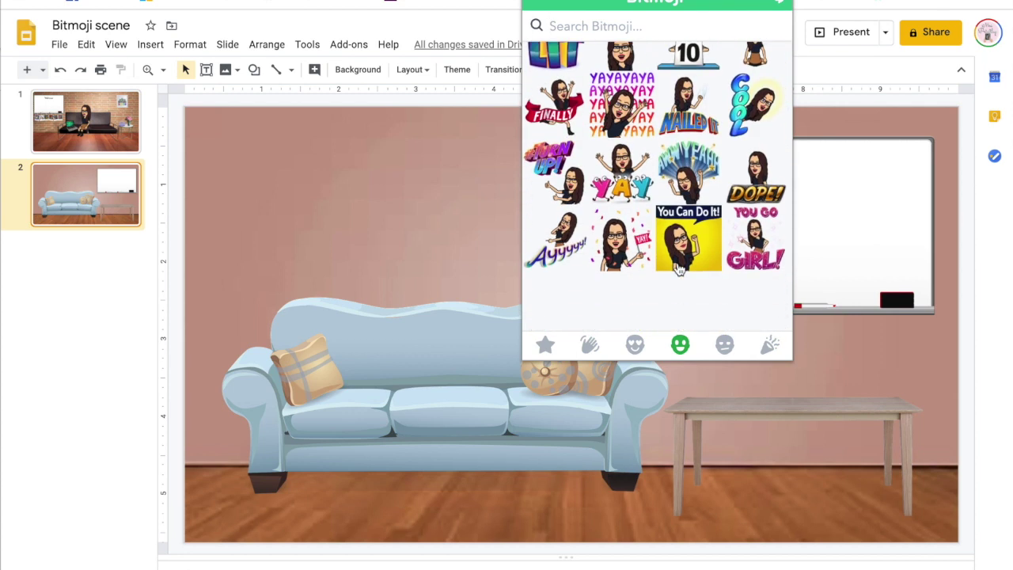
{"action": "scroll", "coordinate": [679, 270], "scroll_direction": "down", "scroll_amount": 6}
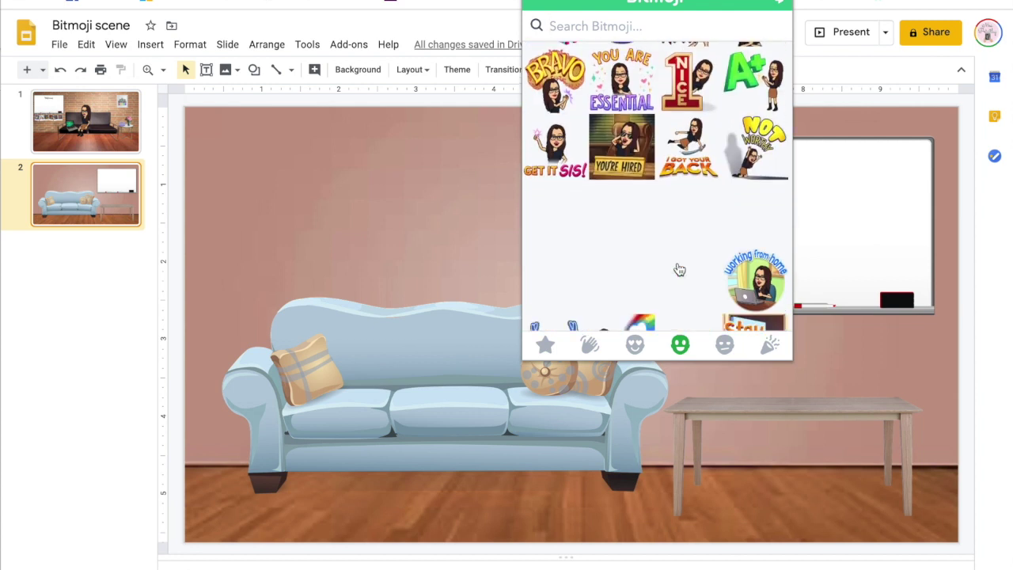
{"action": "scroll", "coordinate": [679, 270], "scroll_direction": "down", "scroll_amount": 8}
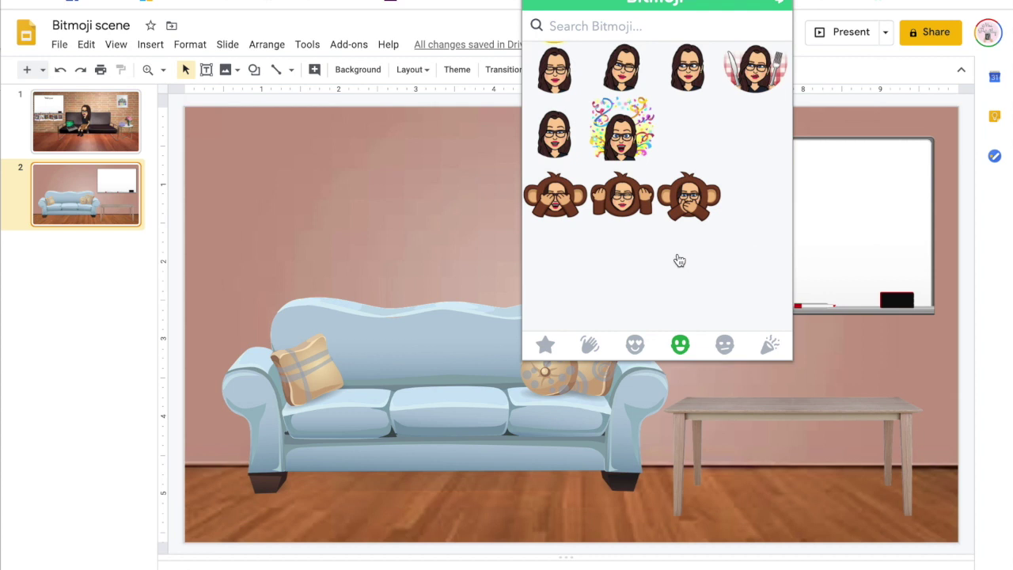
{"action": "scroll", "coordinate": [679, 261], "scroll_direction": "down", "scroll_amount": 3}
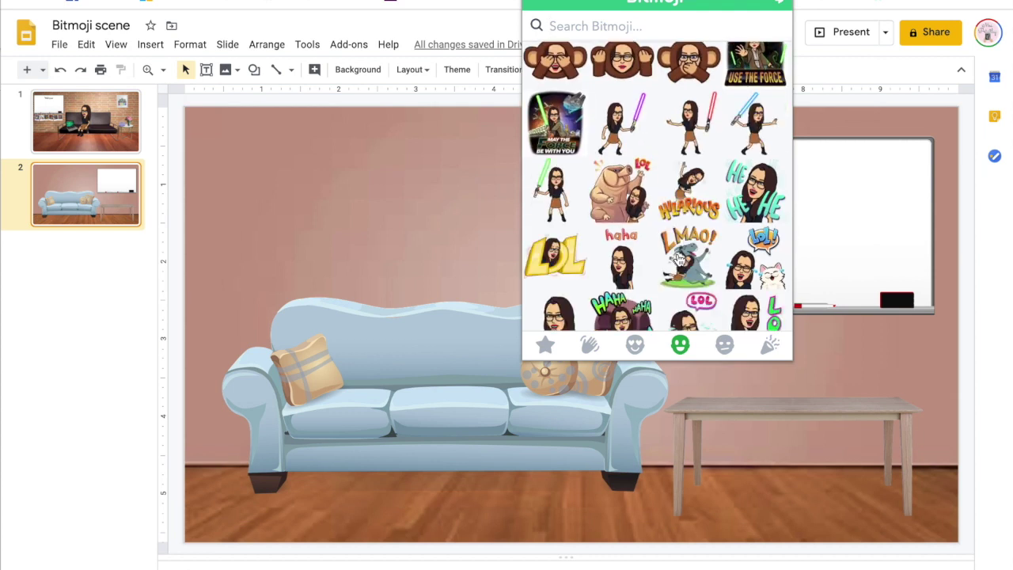
{"action": "scroll", "coordinate": [679, 259], "scroll_direction": "down", "scroll_amount": 3}
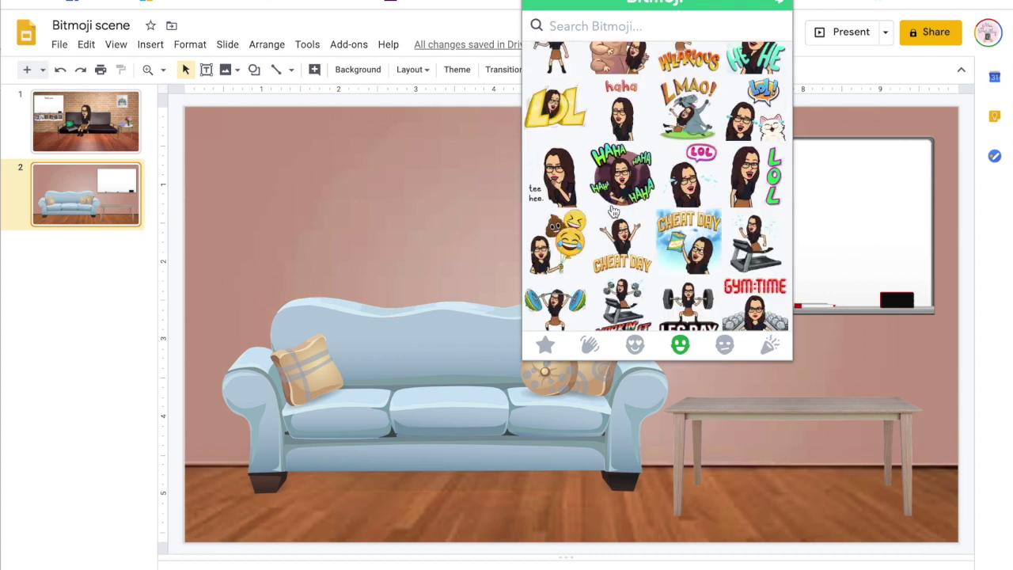
{"action": "scroll", "coordinate": [663, 251], "scroll_direction": "down", "scroll_amount": 6}
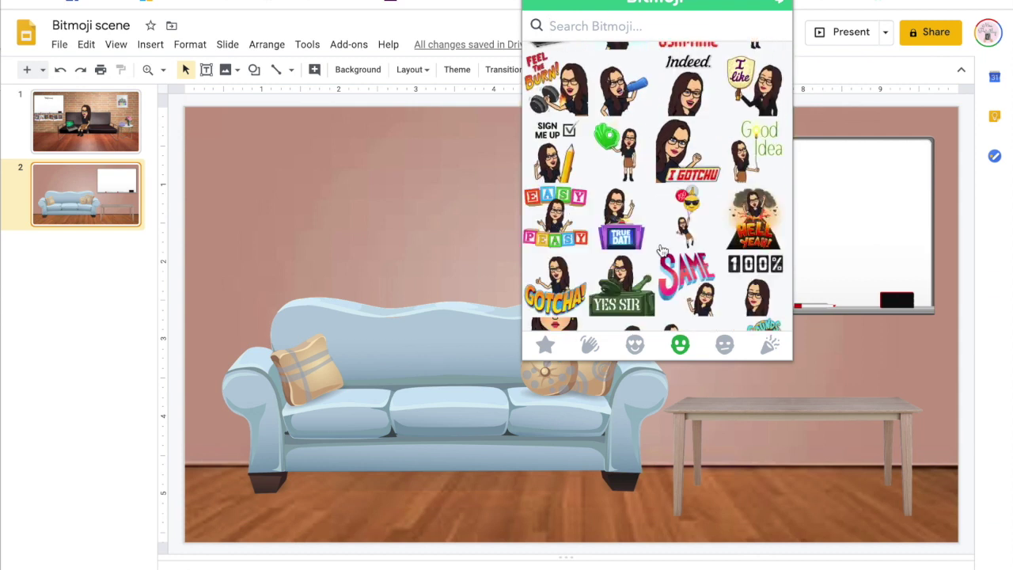
{"action": "mouse_move", "coordinate": [620, 154]}
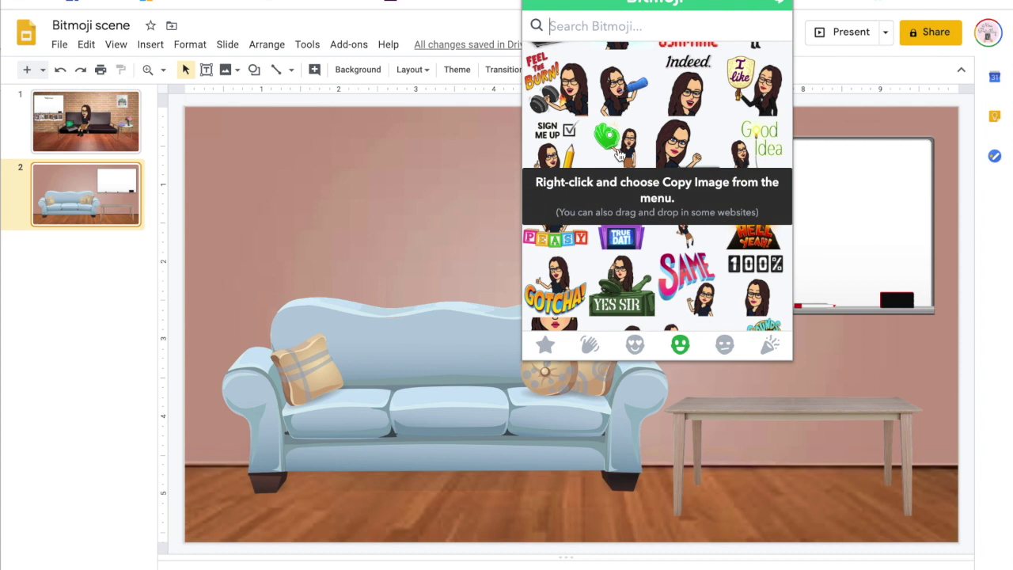
{"action": "right_click", "coordinate": [620, 155]}
{"action": "left_click", "coordinate": [649, 188]}
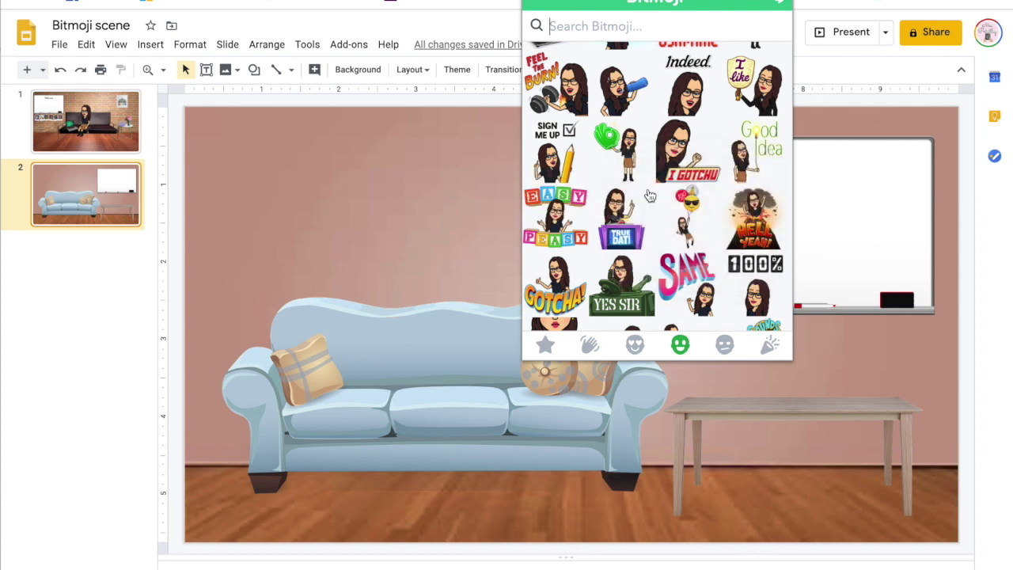
Paste the foam-hand Bitmoji onto slide 2, shrink it slightly and stand it before the couch.
{"action": "left_click", "coordinate": [416, 372]}
{"action": "key", "text": "ctrl+v"}
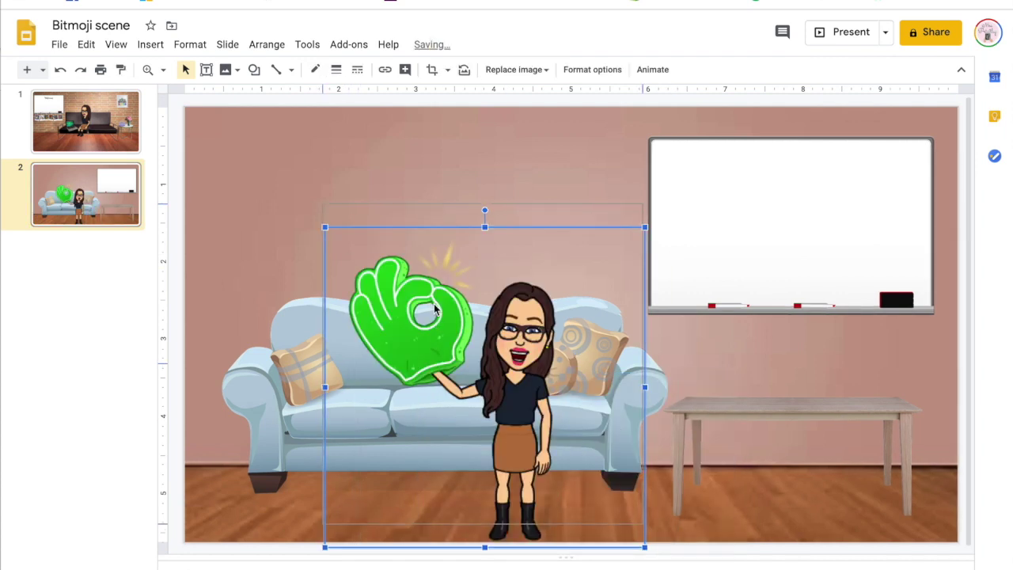
{"action": "left_click_drag", "start_coordinate": [437, 328], "coordinate": [434, 304]}
{"action": "left_click_drag", "start_coordinate": [643, 203], "coordinate": [623, 218]}
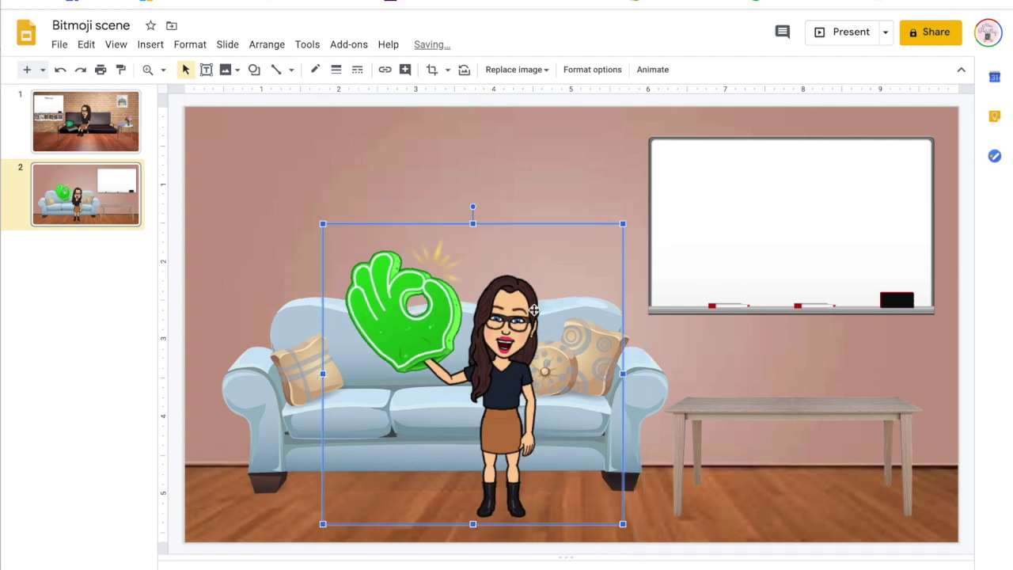
{"action": "left_click_drag", "start_coordinate": [513, 301], "coordinate": [583, 296]}
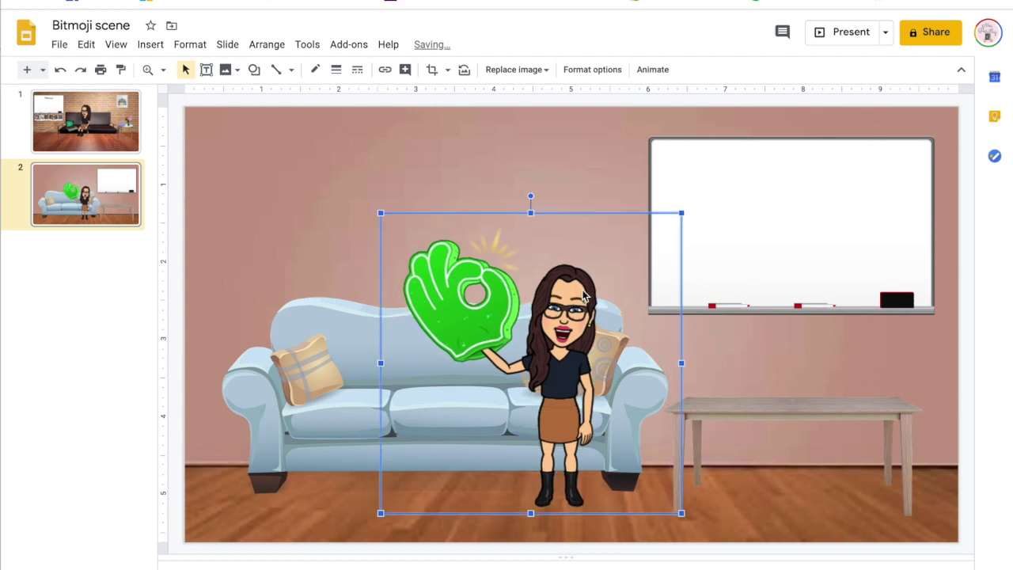
{"action": "left_click", "coordinate": [112, 144]}
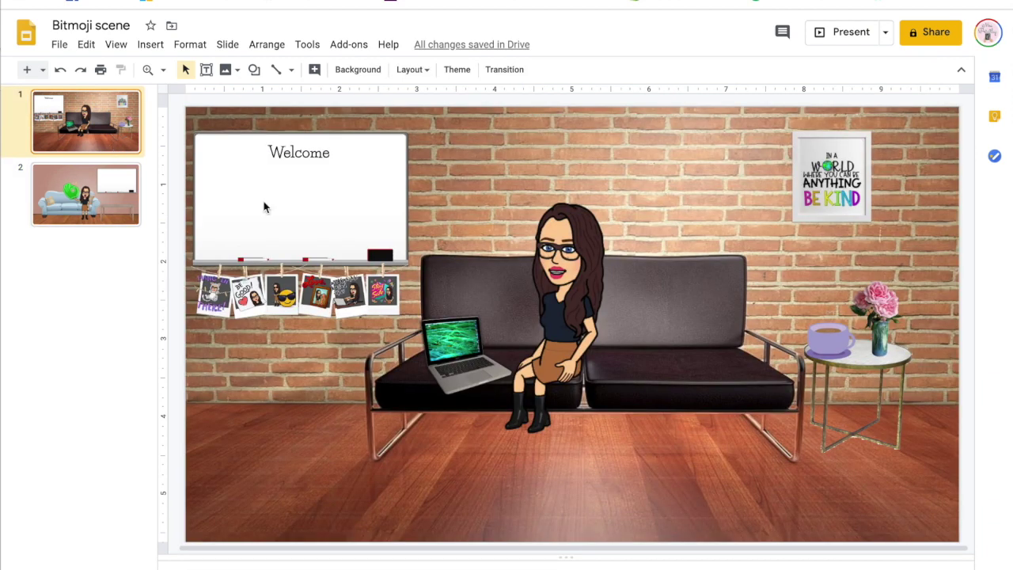
Bring the green-screen laptop from slide 1 onto slide 2 and set it on the table.
{"action": "left_click", "coordinate": [473, 372]}
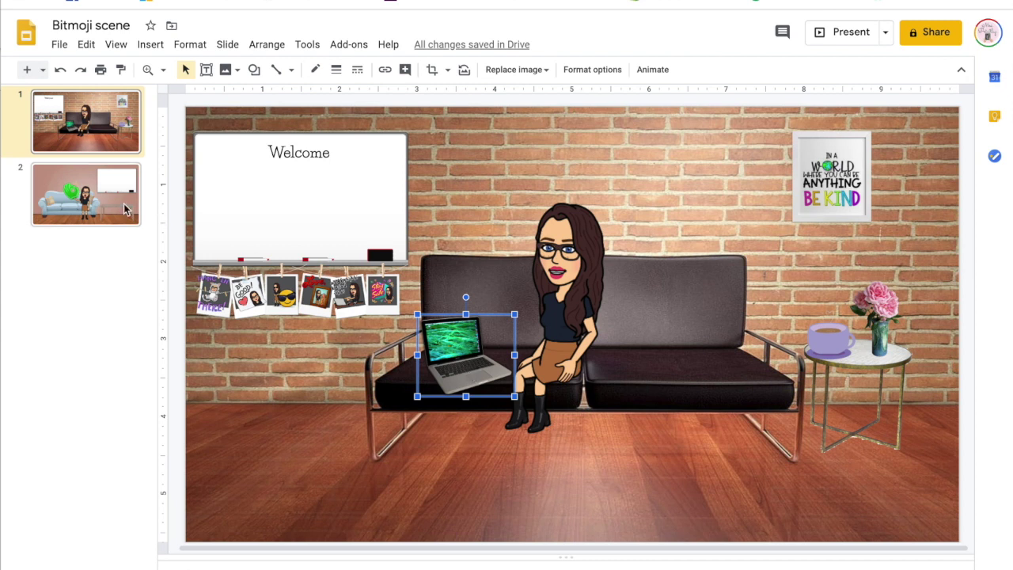
{"action": "left_click", "coordinate": [123, 209]}
{"action": "key", "text": "ctrl+v"}
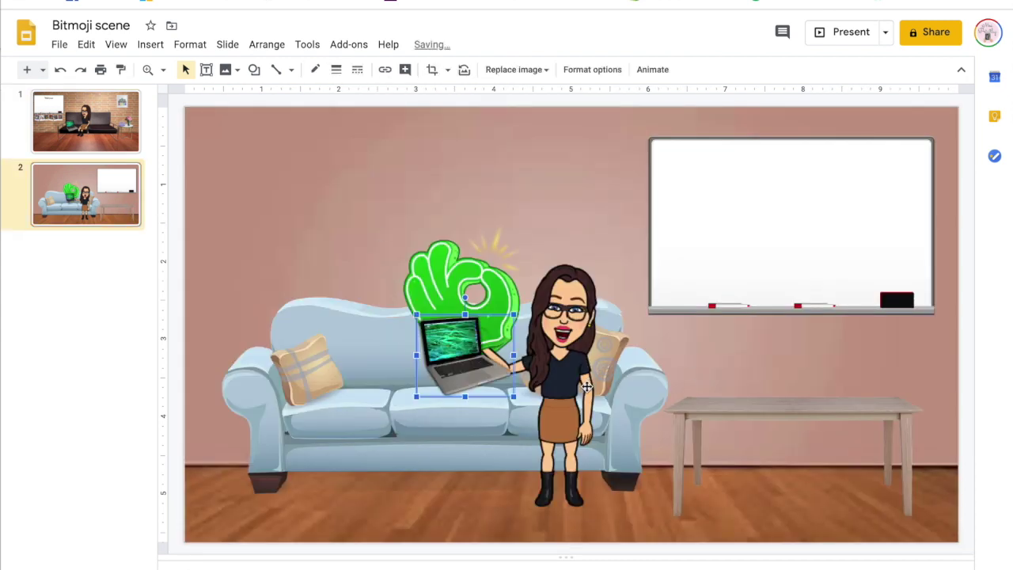
{"action": "left_click_drag", "start_coordinate": [464, 372], "coordinate": [744, 402]}
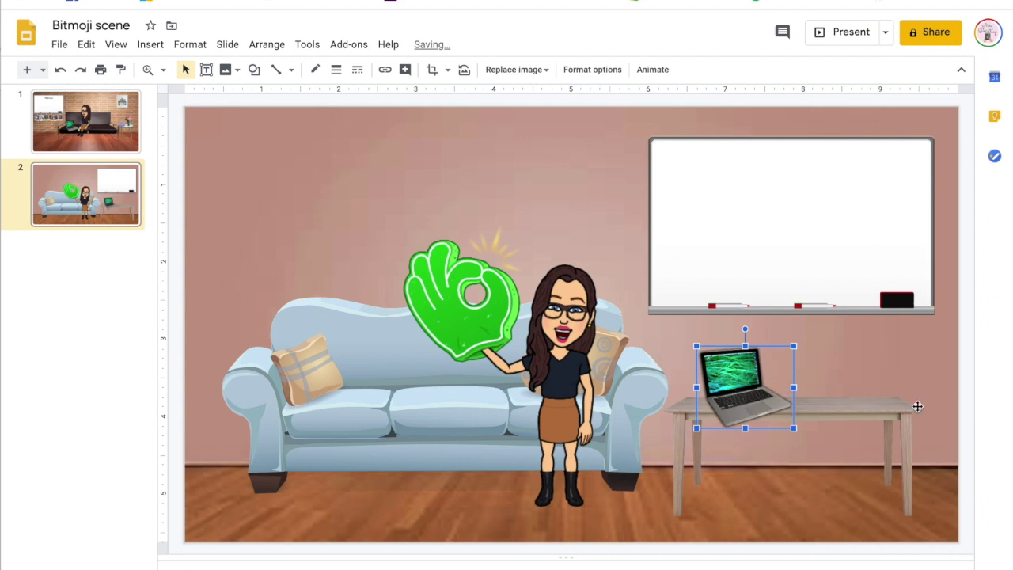
{"action": "left_click", "coordinate": [171, 481]}
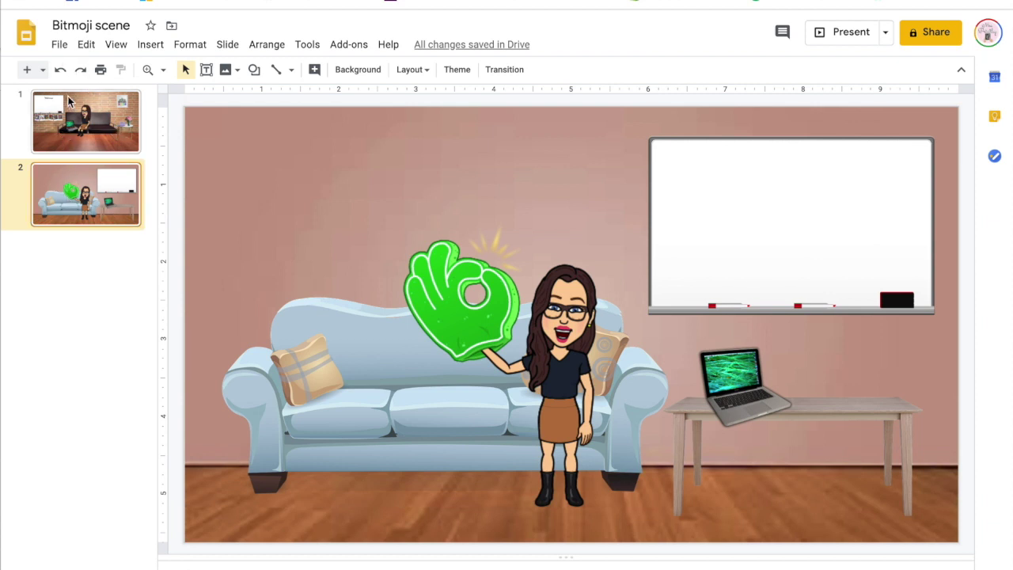
Download slide 2 via File > Download as 'PNG image (.png, current slide)'.
{"action": "left_click", "coordinate": [60, 45]}
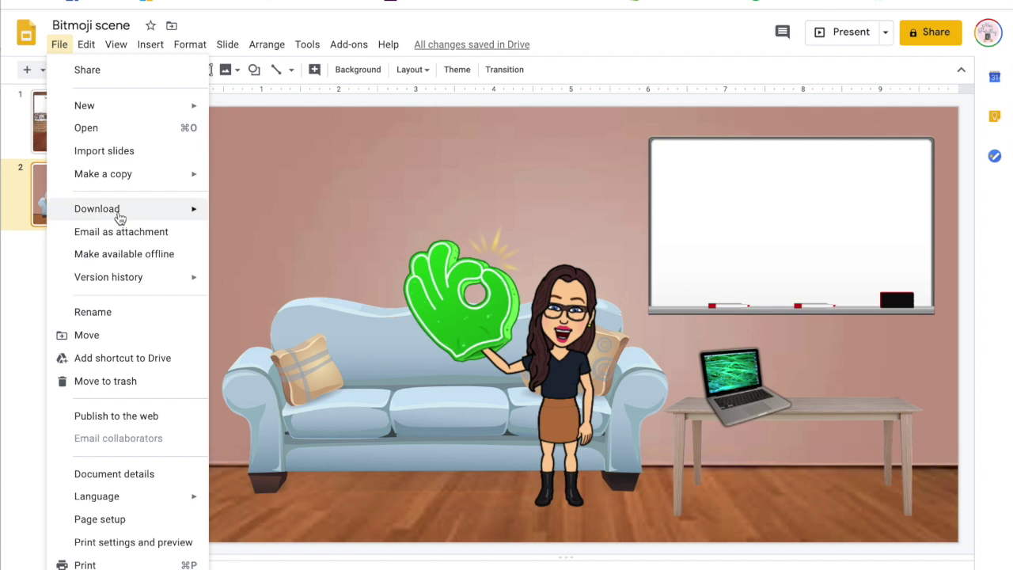
{"action": "mouse_move", "coordinate": [120, 219]}
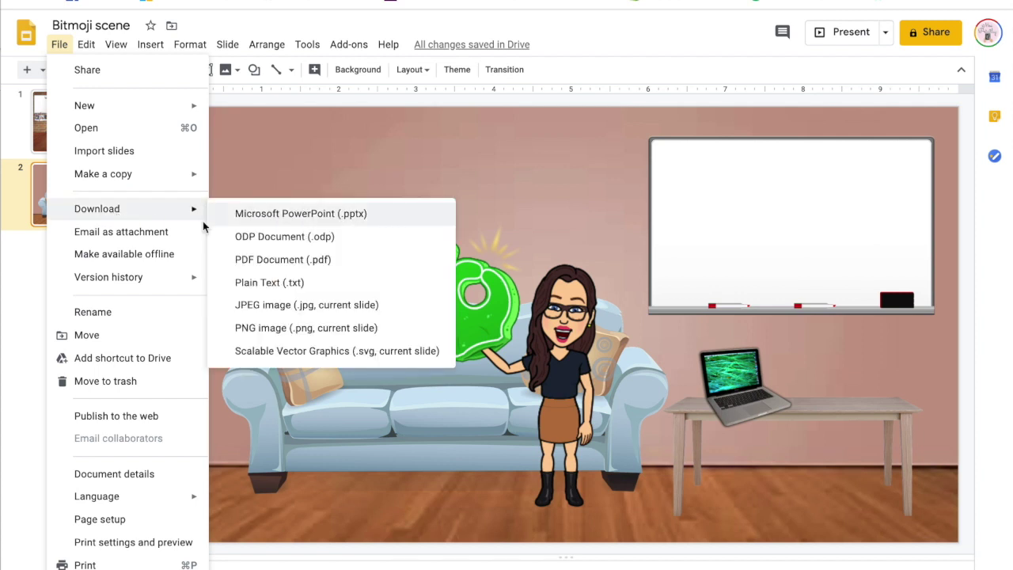
{"action": "left_click", "coordinate": [247, 328]}
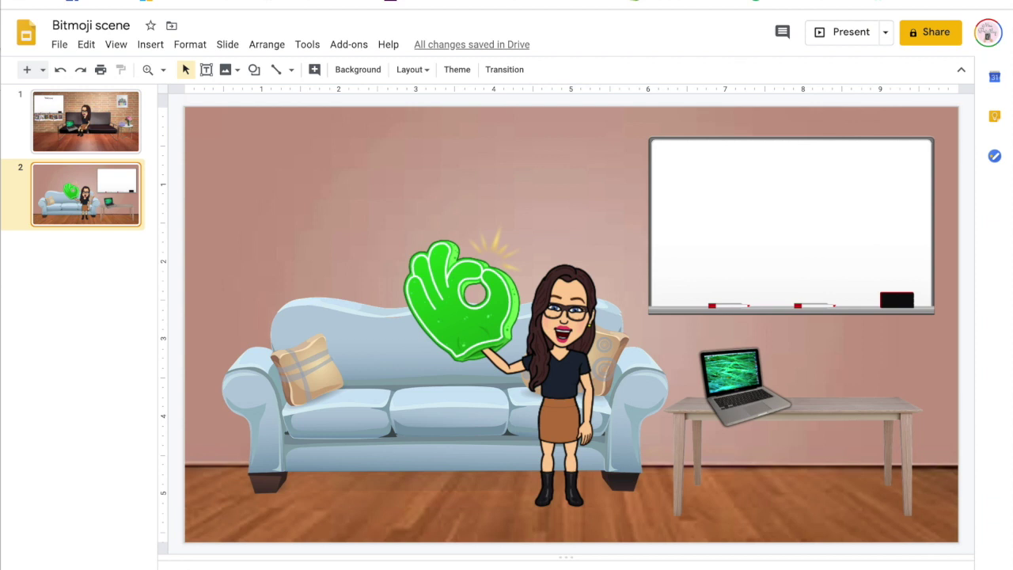